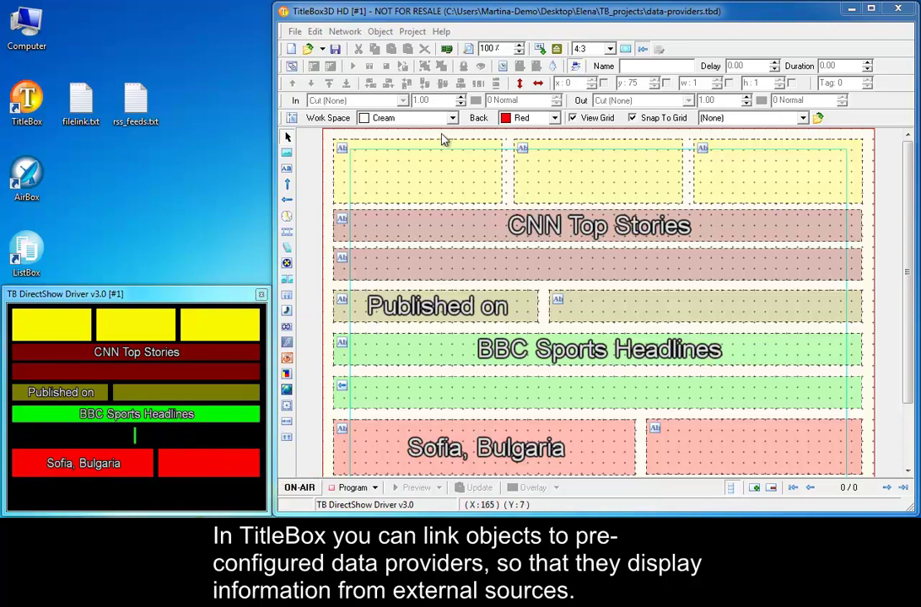
# Open the Data Source Manager and review the text objects and existing data providers.
pyautogui.click(540, 51)
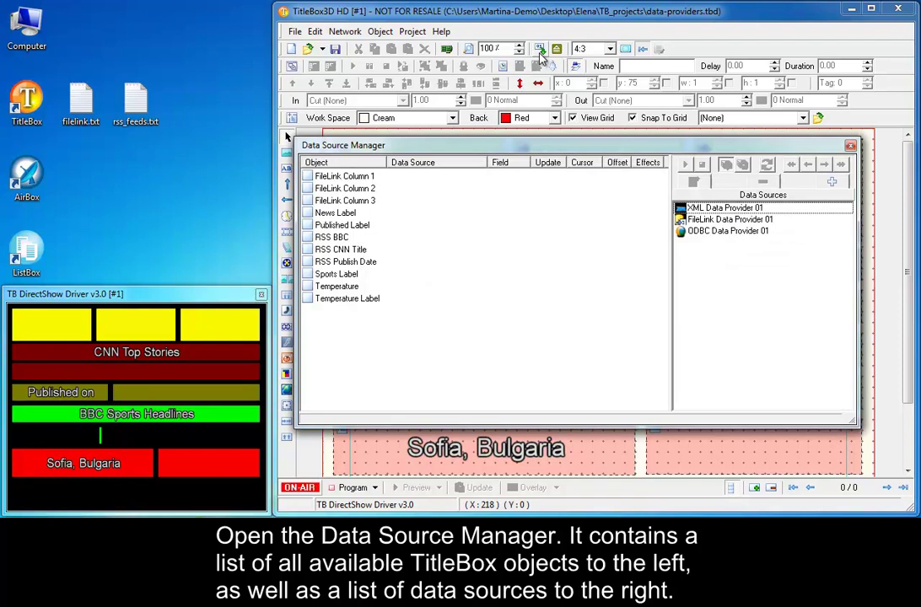
pyautogui.click(337, 214)
pyautogui.click(341, 249)
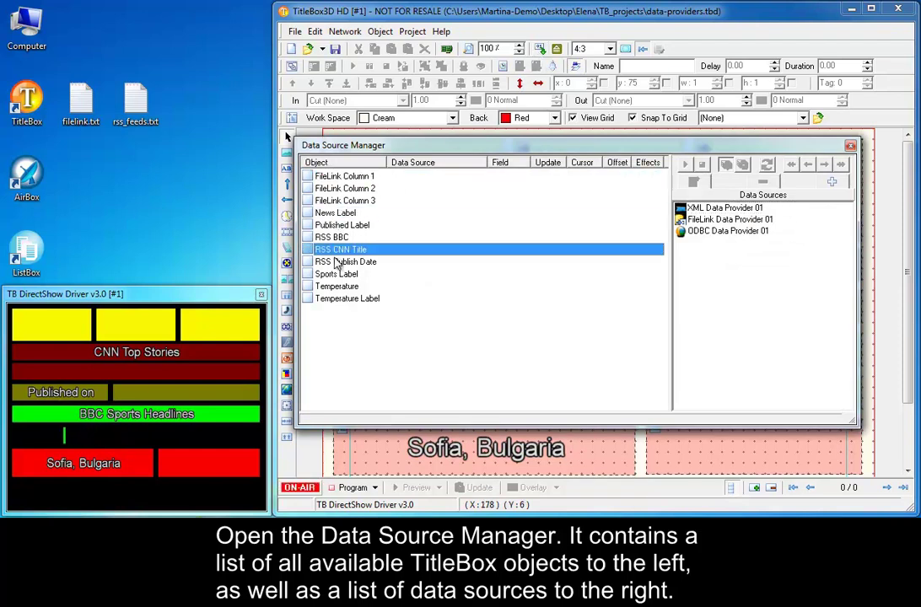
pyautogui.click(346, 299)
pyautogui.click(728, 208)
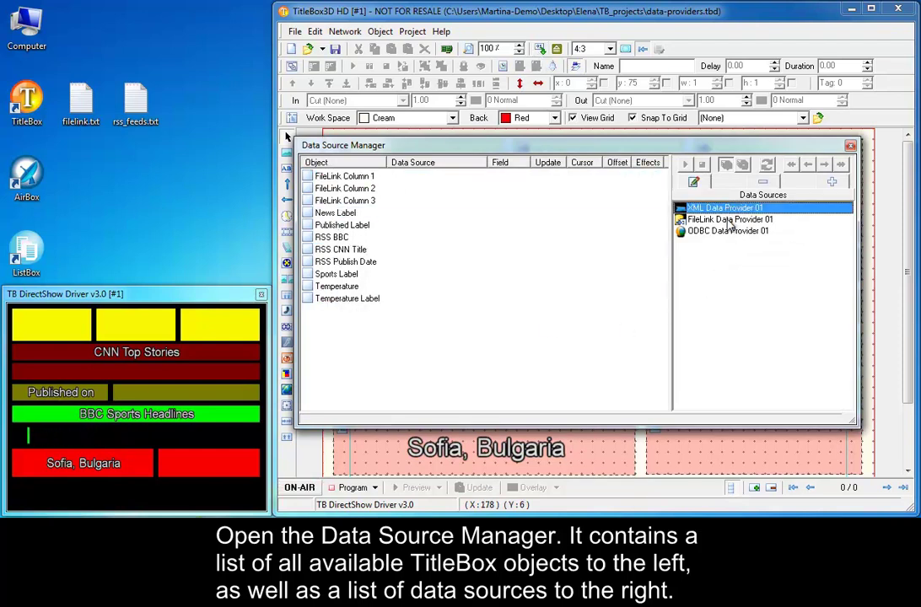
pyautogui.click(730, 220)
pyautogui.click(730, 232)
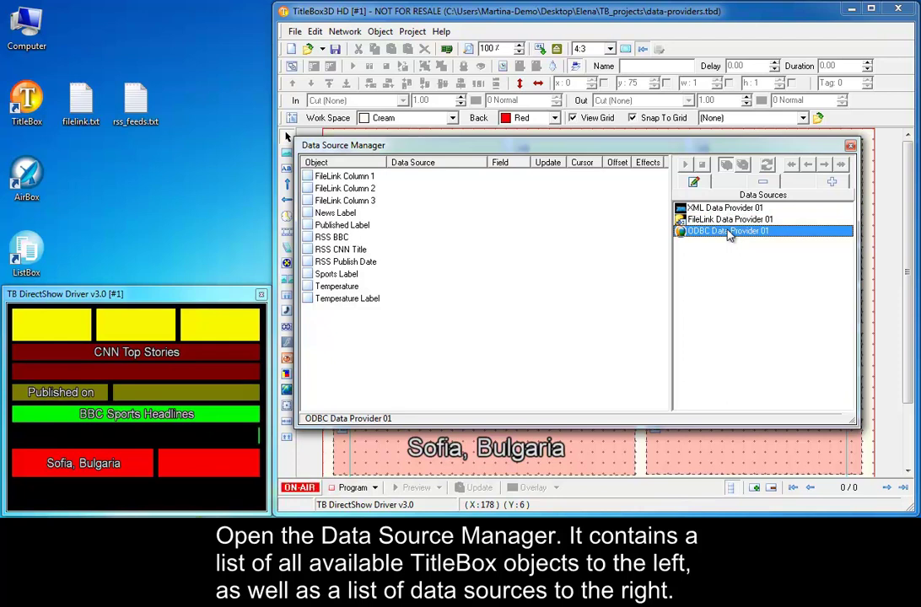
# Rename XML Data Provider 01 to 'xml'.
pyautogui.click(712, 209)
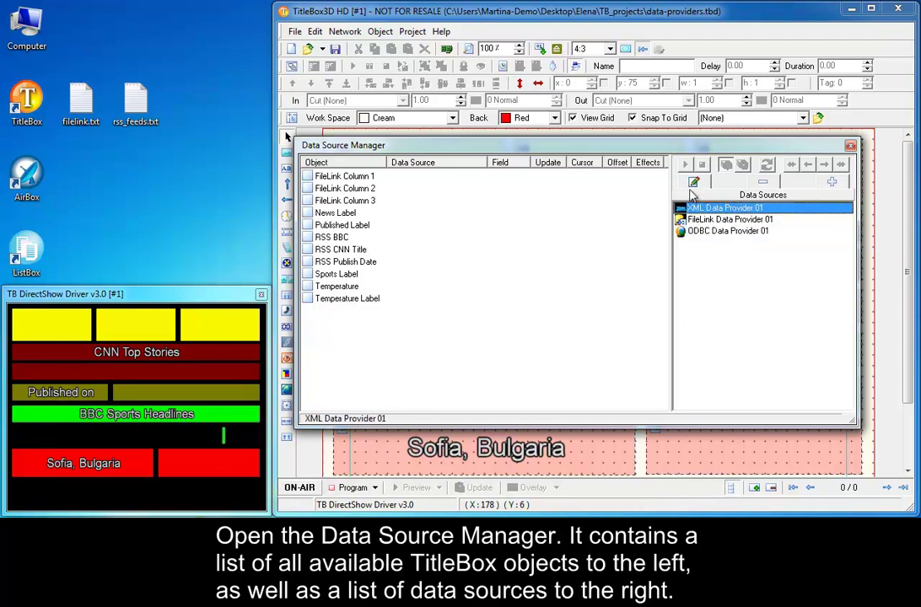
pyautogui.click(693, 183)
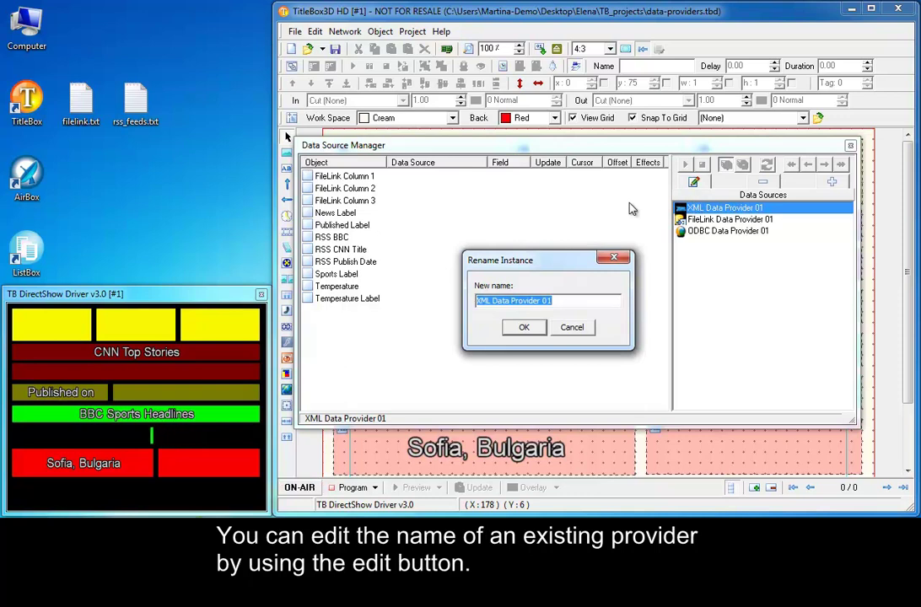
pyautogui.write('xml')
pyautogui.press('Return')
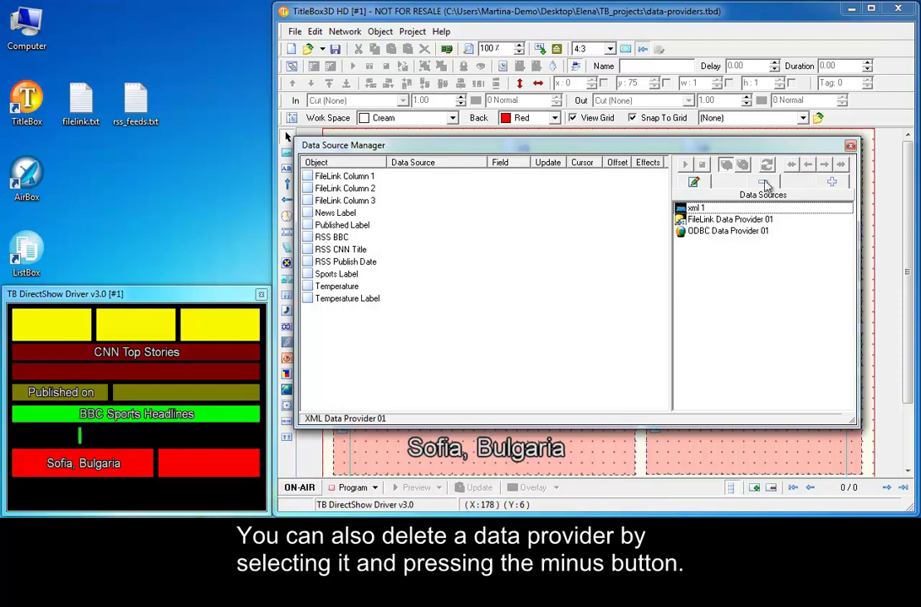
# Delete the 'xml 1' provider and bring up the list of addable provider types.
pyautogui.click(734, 208)
pyautogui.click(762, 182)
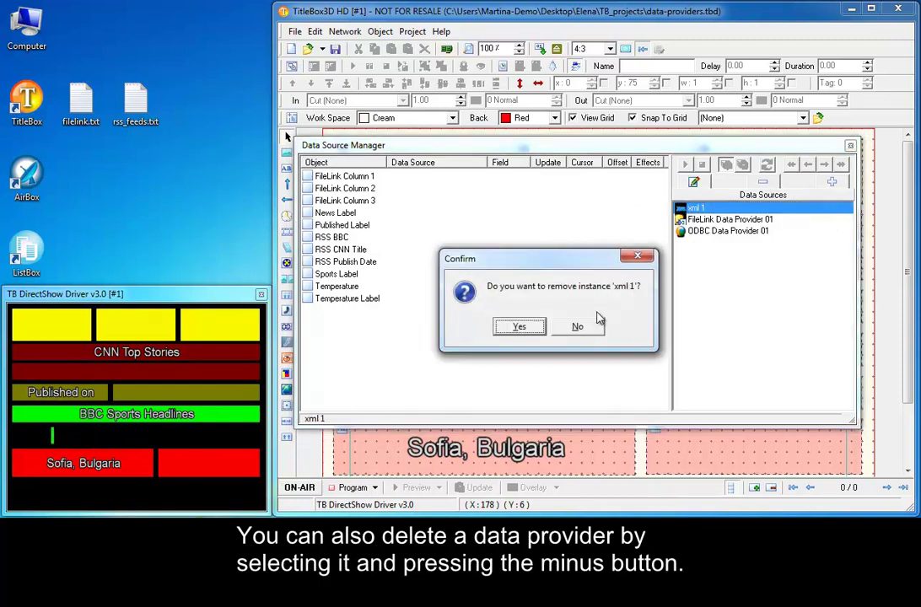
pyautogui.click(520, 327)
pyautogui.click(793, 208)
pyautogui.click(831, 182)
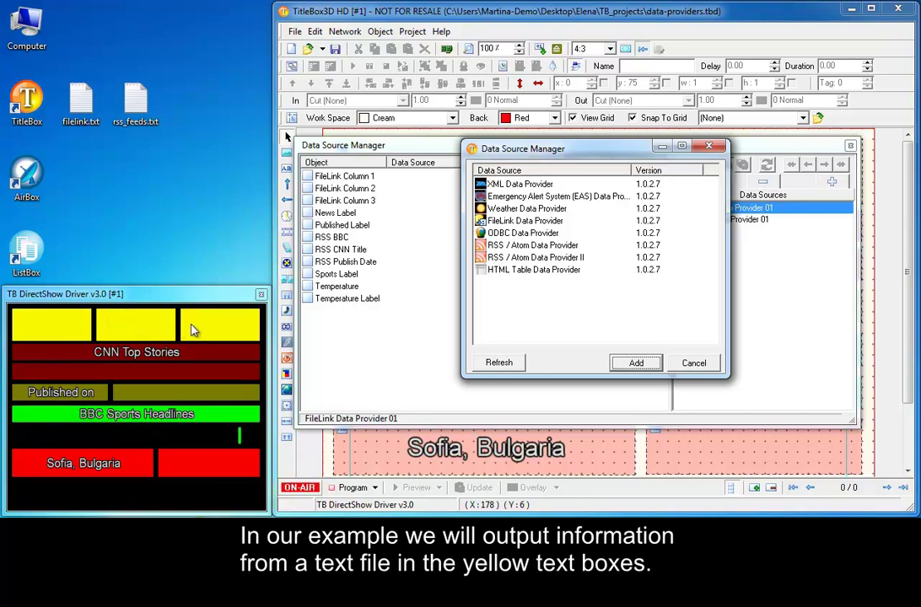
# Open filelink.txt from the desktop in Notepad and move it left beside TitleBox3D.
pyautogui.click(86, 115)
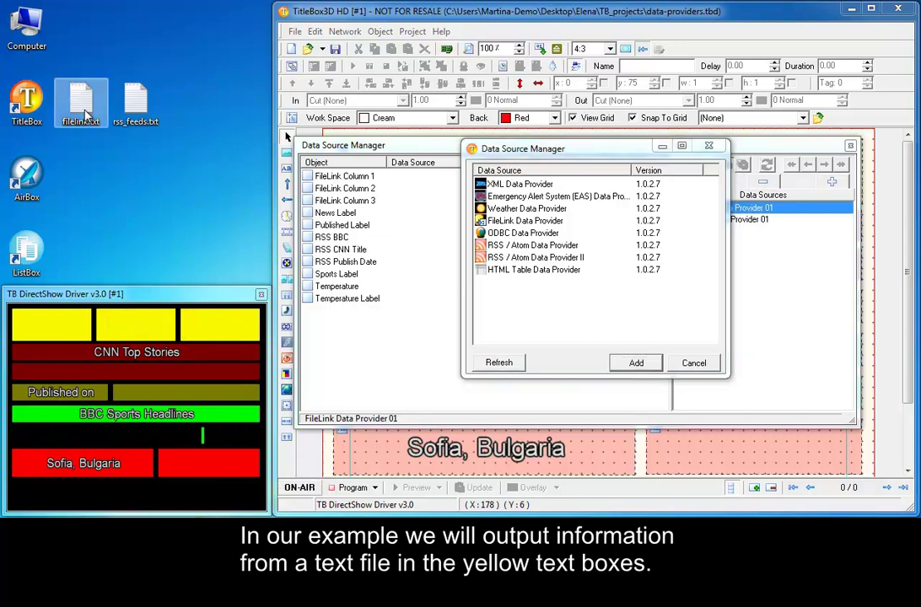
pyautogui.doubleClick(86, 114)
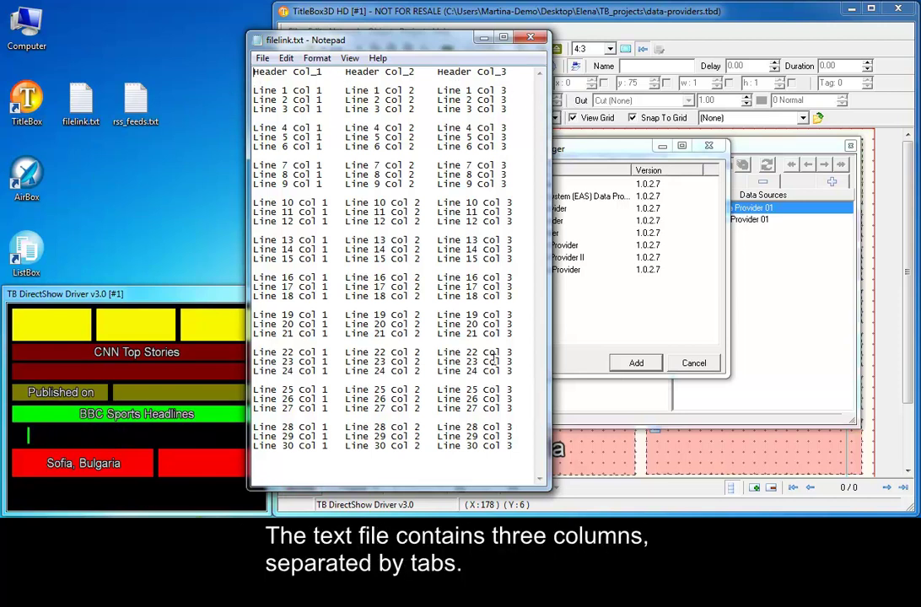
pyautogui.moveTo(343, 47); pyautogui.dragTo(125, 59)
# Add a FileLink Data Provider and point it at filelink.txt.
pyautogui.click(510, 221)
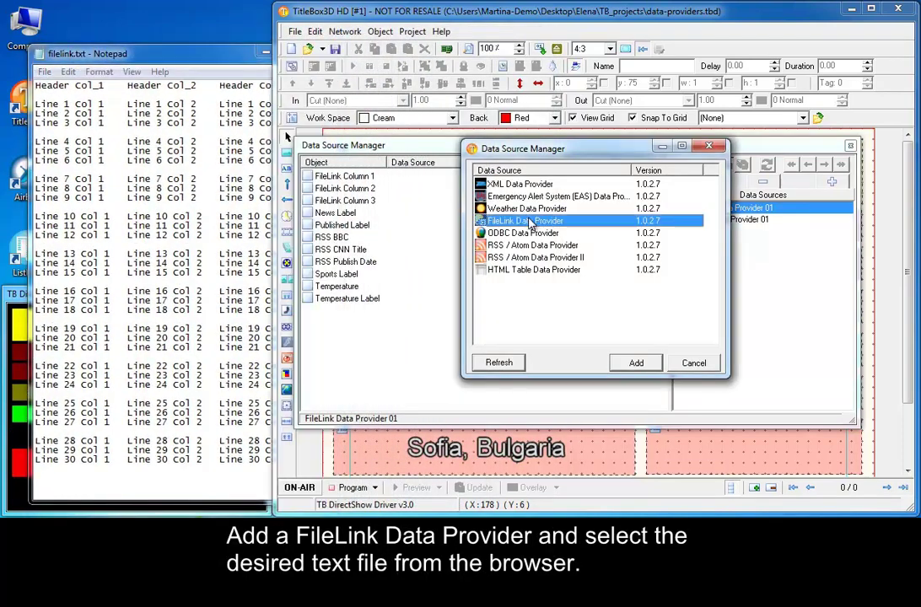
pyautogui.click(639, 363)
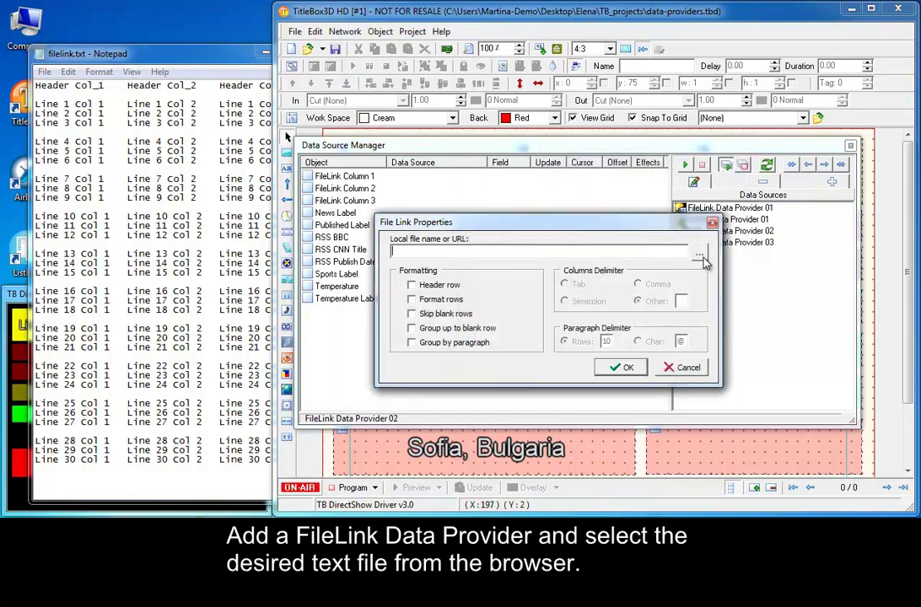
pyautogui.click(700, 255)
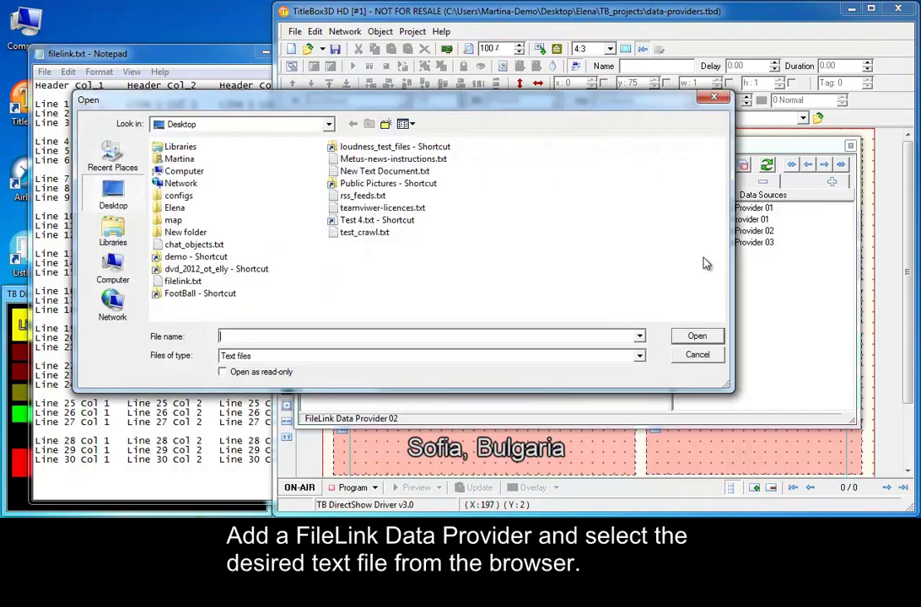
pyautogui.click(182, 281)
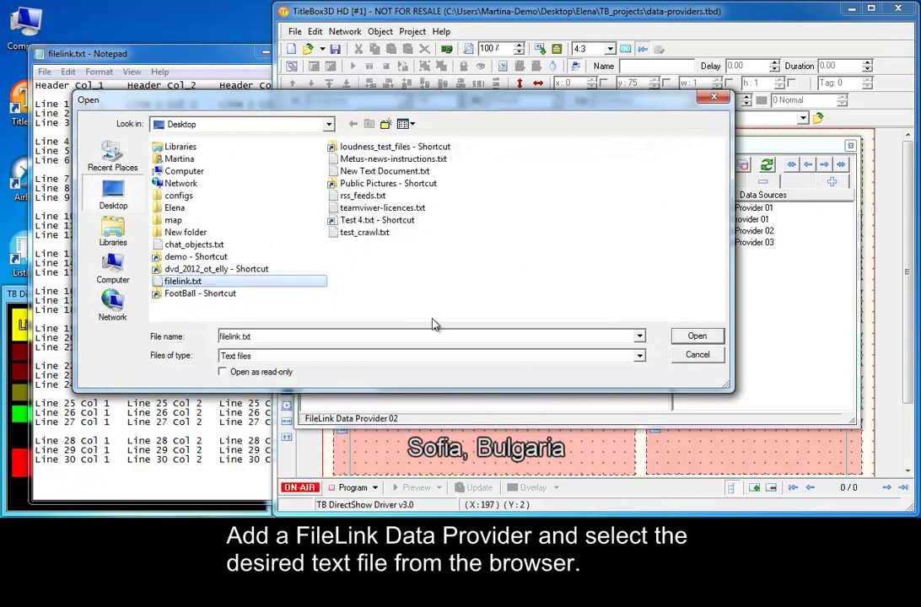
pyautogui.click(697, 335)
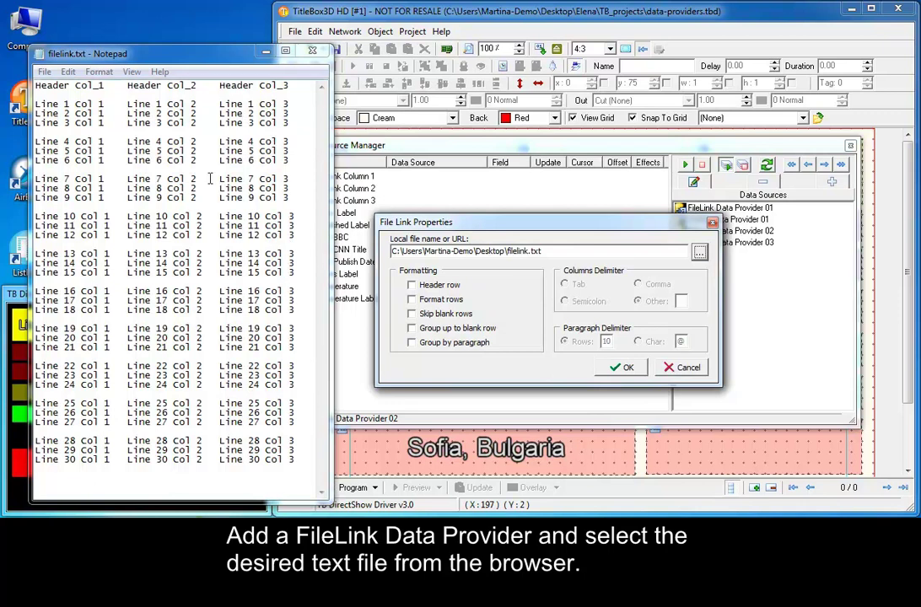
# Enable Header row, Format rows, Tab delimiter and Skip blank rows, then confirm.
pyautogui.click(413, 286)
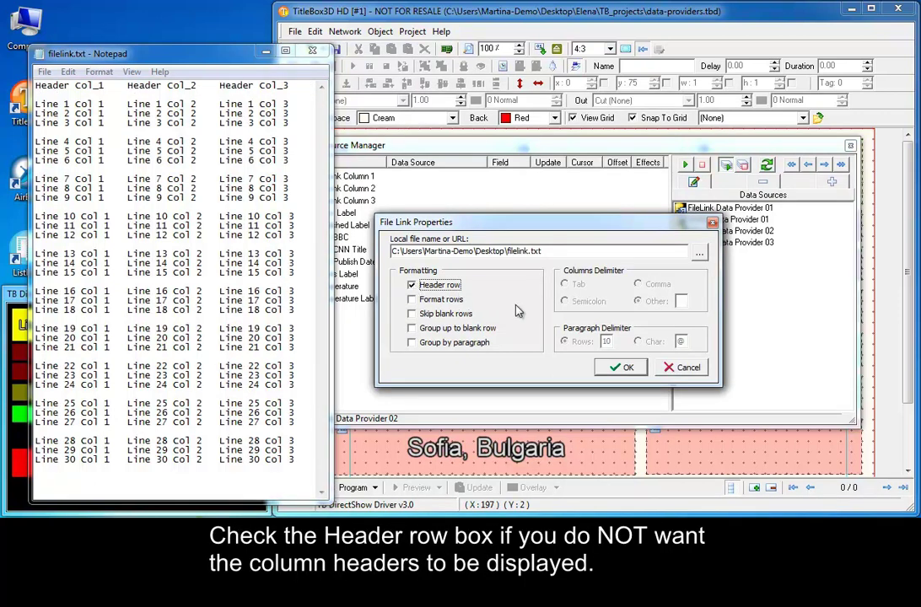
pyautogui.click(412, 299)
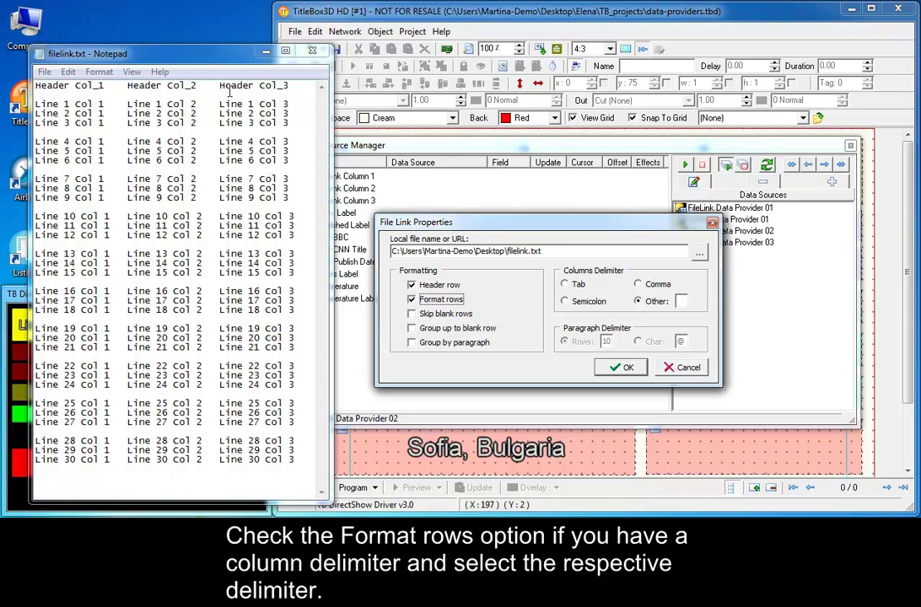
pyautogui.click(579, 286)
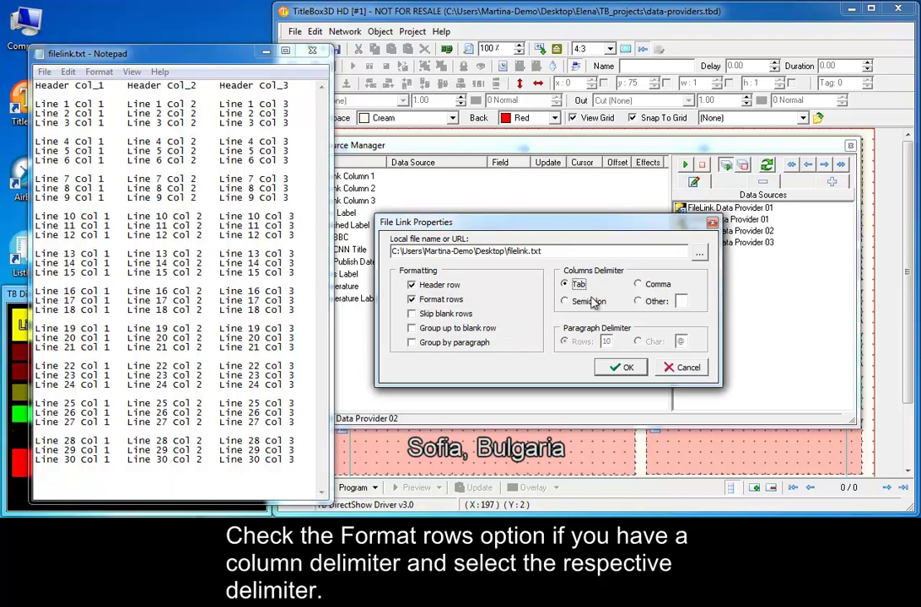
pyautogui.click(447, 314)
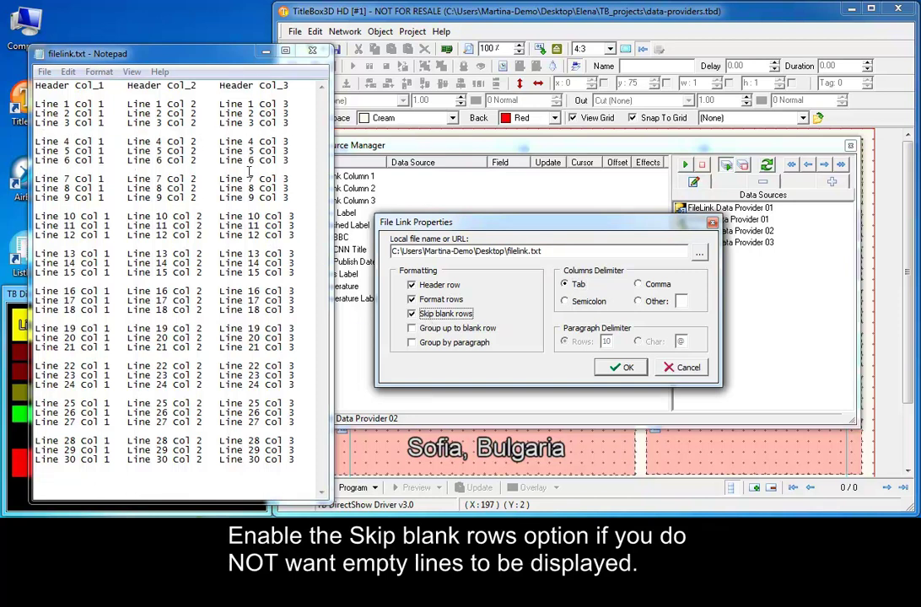
pyautogui.click(613, 369)
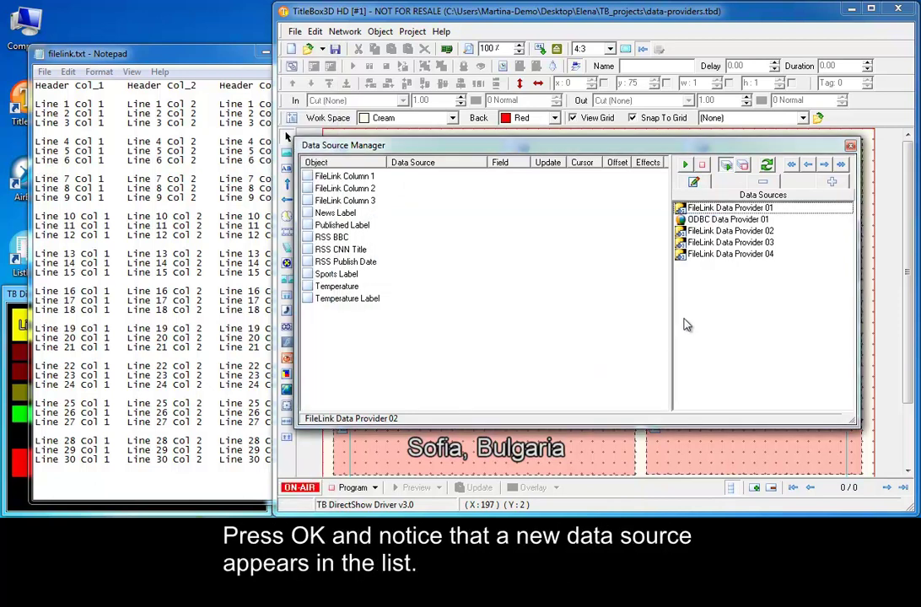
# Drag FileLink Data Provider 04 onto the FileLink Column 1 object to link them.
pyautogui.click(722, 257)
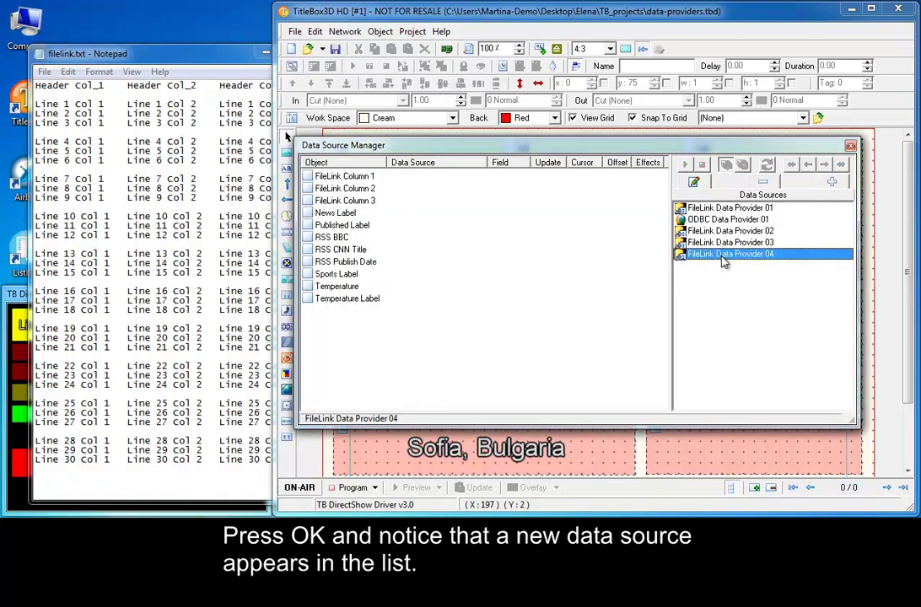
pyautogui.click(337, 176)
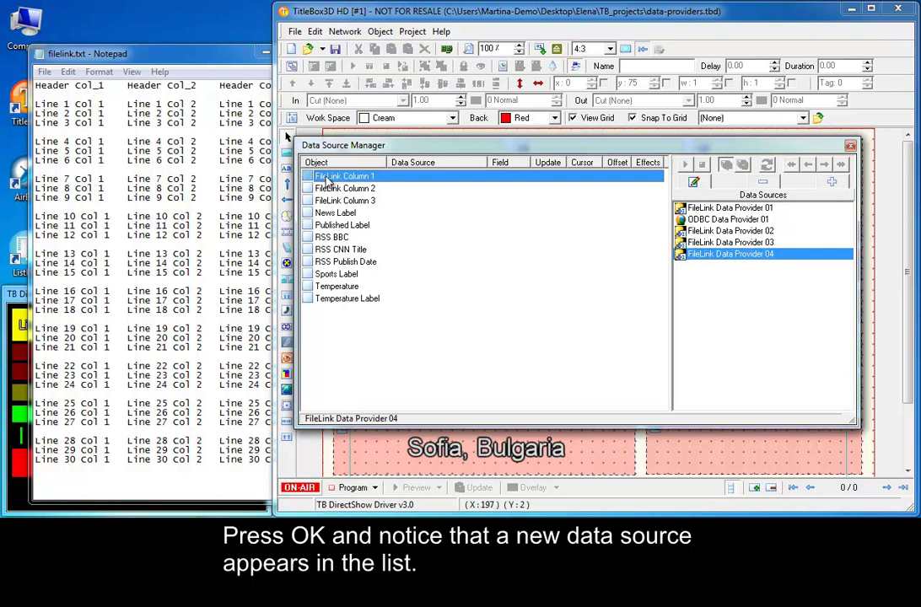
pyautogui.click(739, 257)
pyautogui.moveTo(739, 257); pyautogui.dragTo(312, 179)
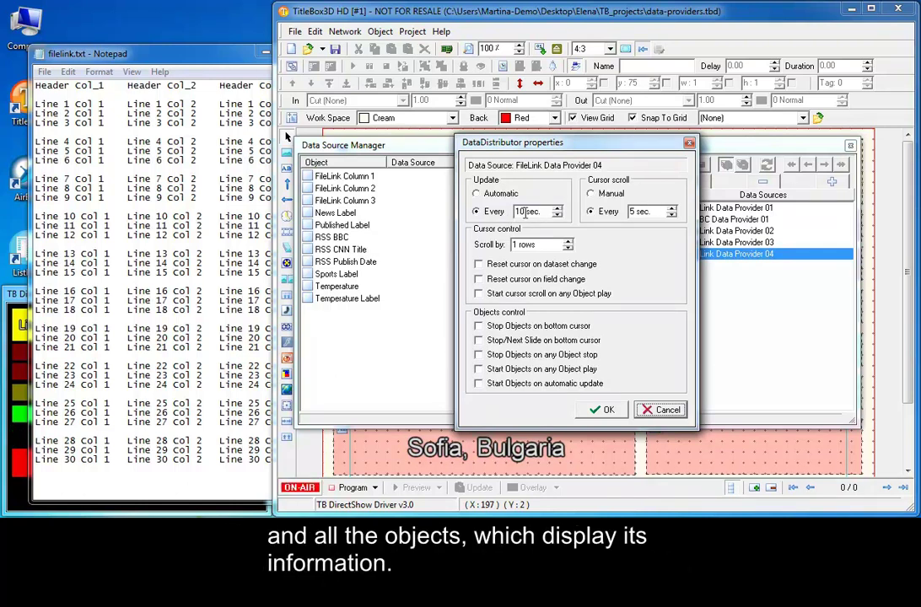
# Enable automatic updates with a 3-second cursor scroll interval and confirm.
pyautogui.click(497, 193)
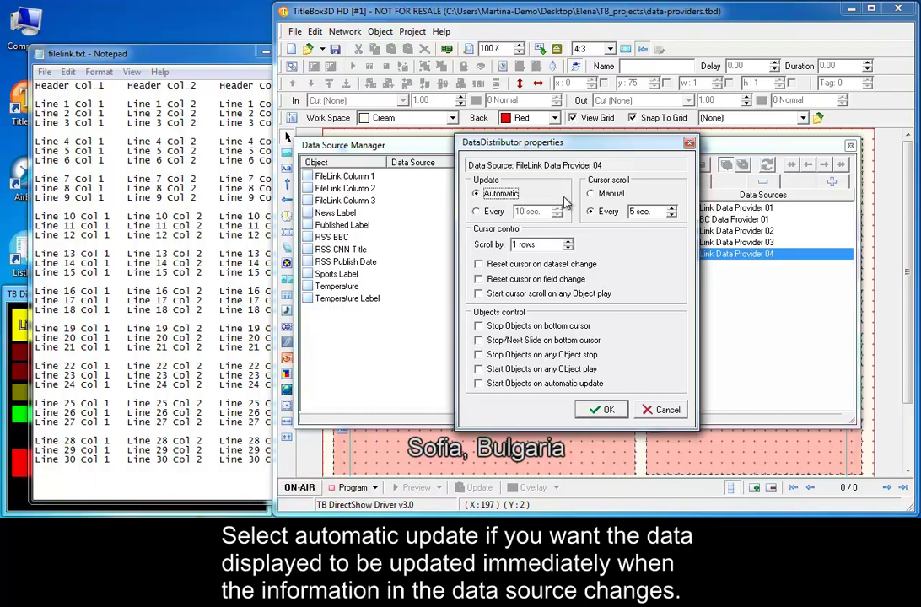
pyautogui.click(672, 216)
pyautogui.click(672, 216)
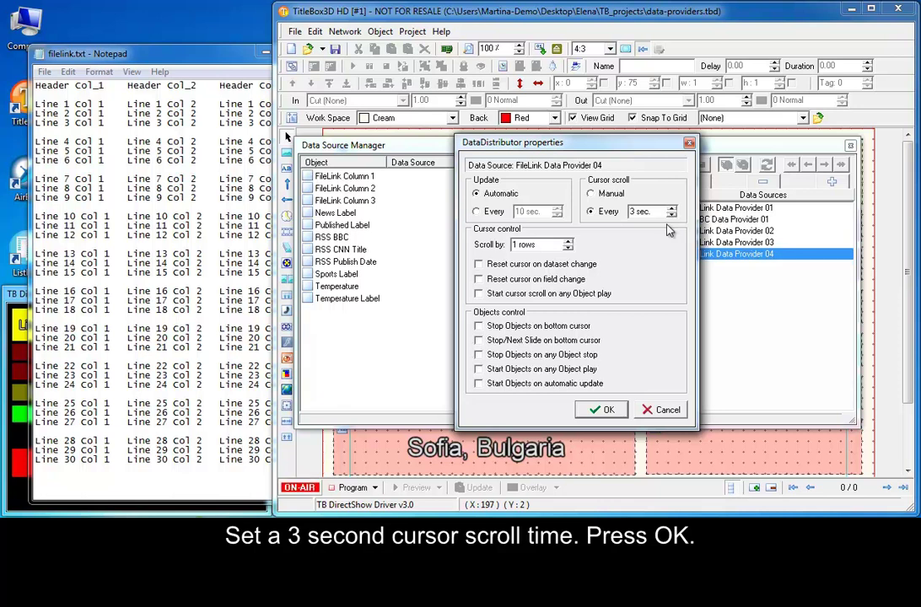
pyautogui.click(603, 409)
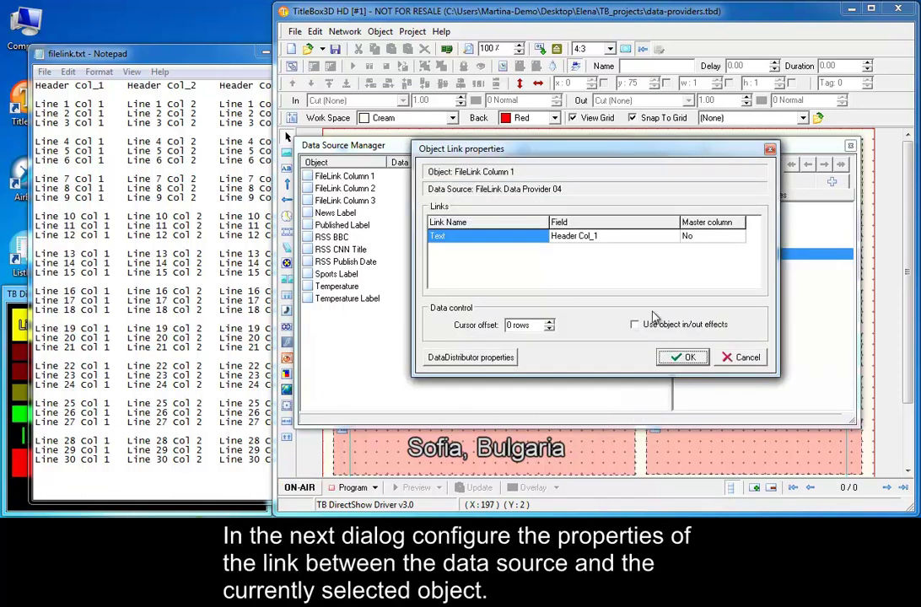
# Link FileLink Column 1's Text to Header Col_1.
pyautogui.click(633, 241)
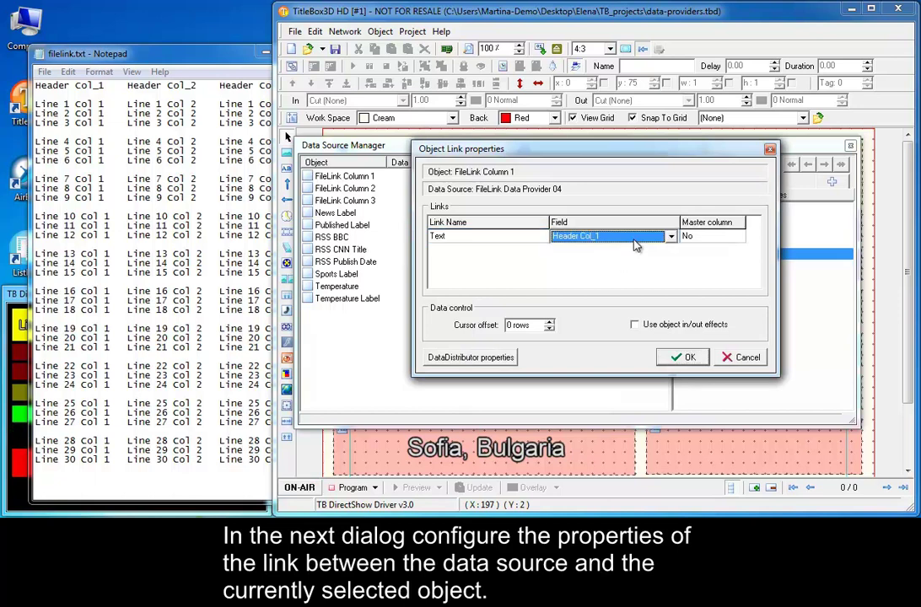
pyautogui.click(672, 238)
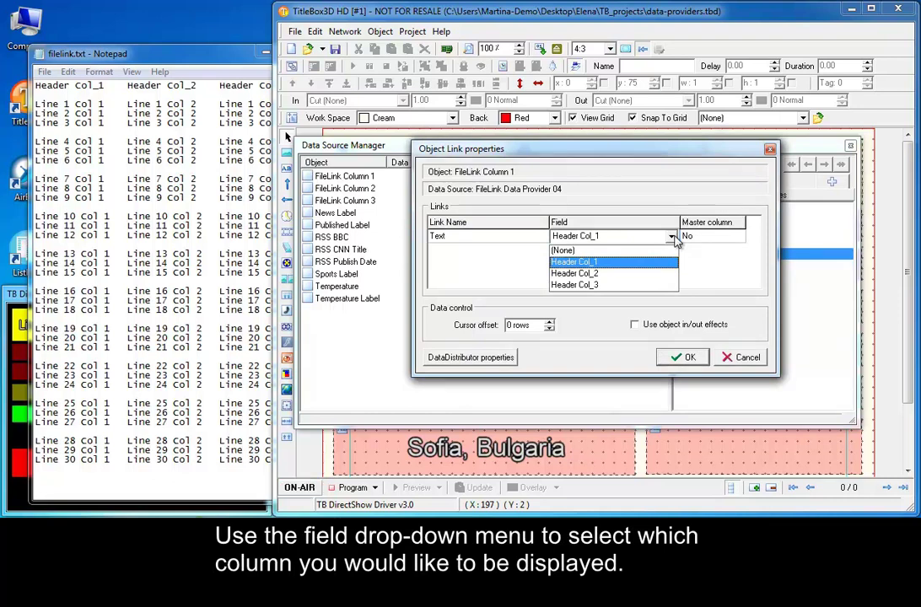
pyautogui.click(673, 238)
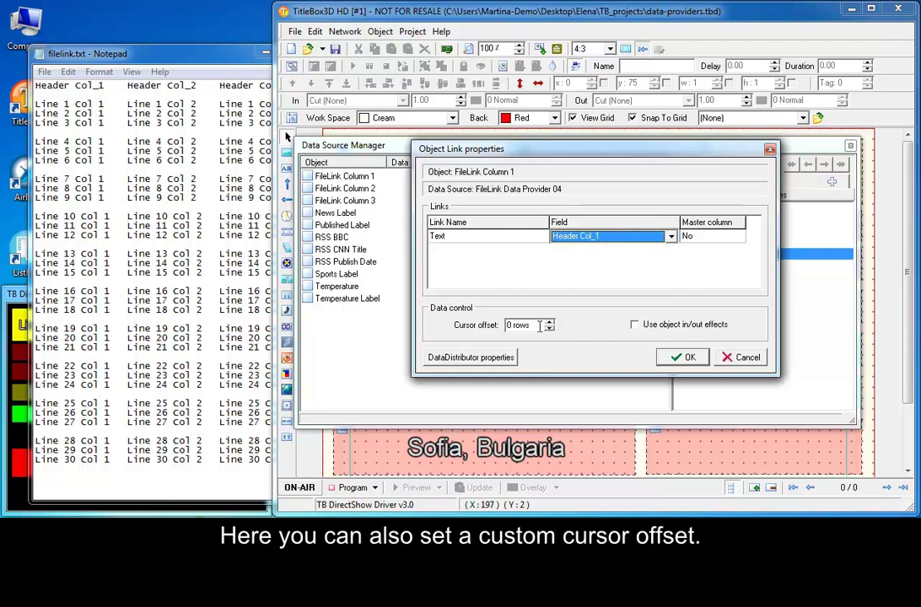
pyautogui.click(690, 358)
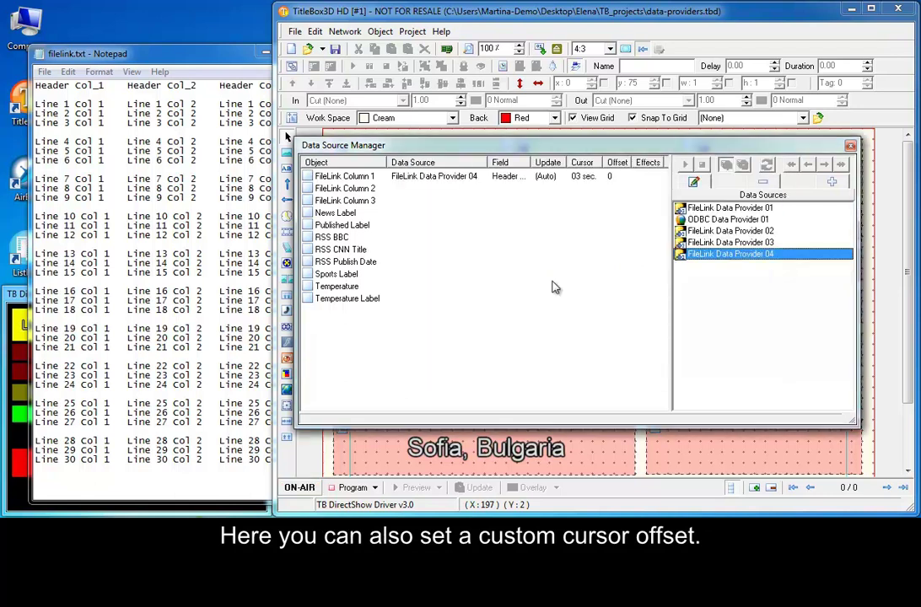
pyautogui.click(403, 178)
# Link FileLink Column 2 to Provider 04's Header Col_2.
pyautogui.click(621, 267)
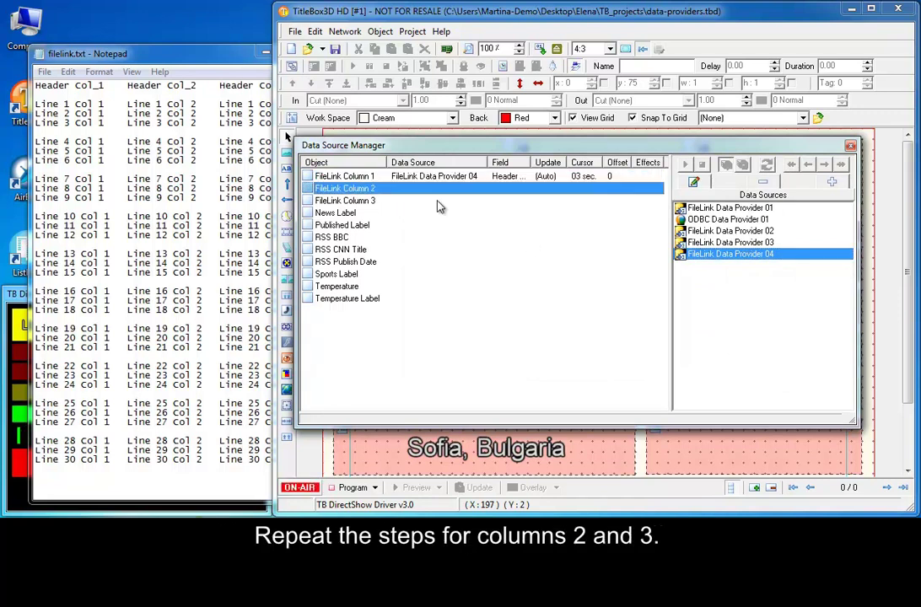
pyautogui.click(731, 254)
pyautogui.moveTo(732, 263); pyautogui.dragTo(342, 188)
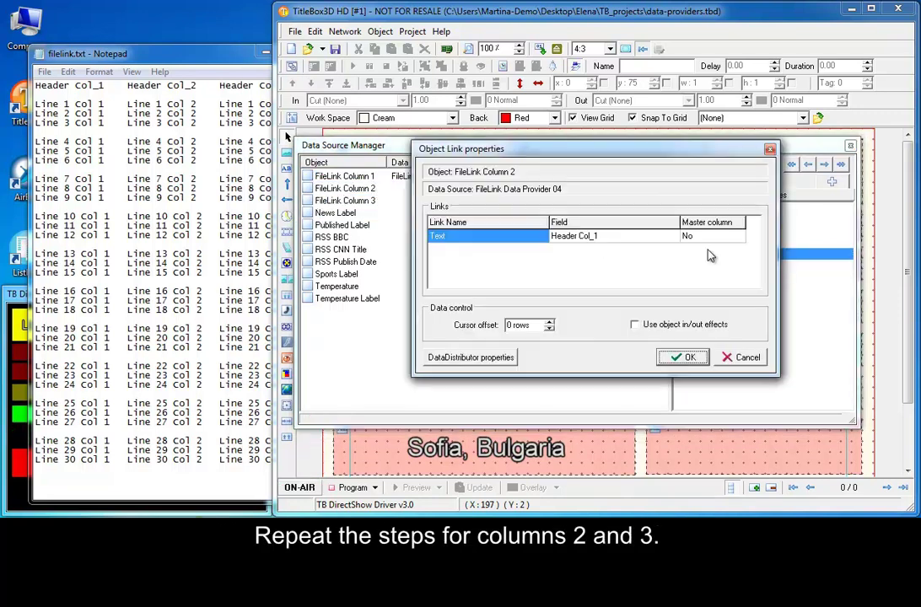
pyautogui.click(582, 236)
pyautogui.click(672, 236)
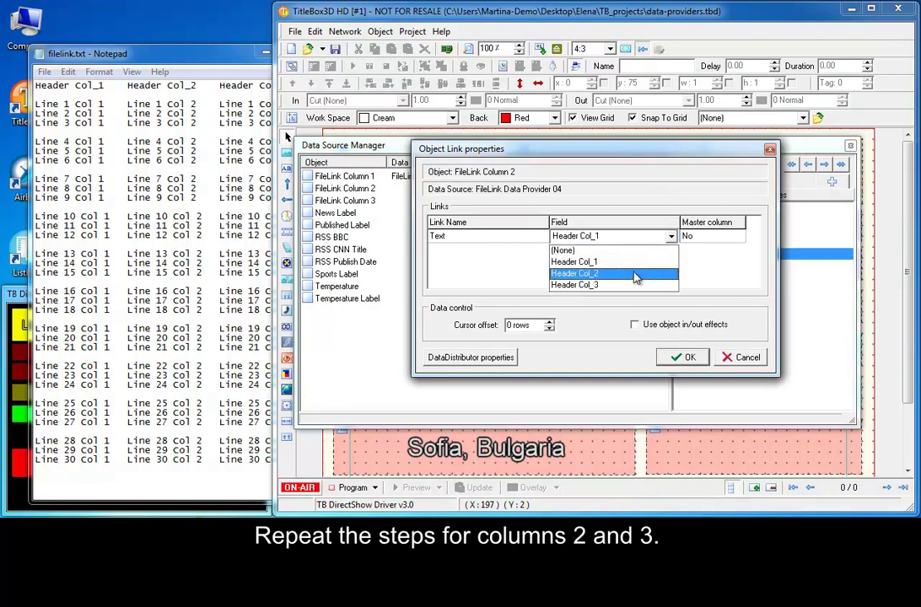
pyautogui.click(607, 272)
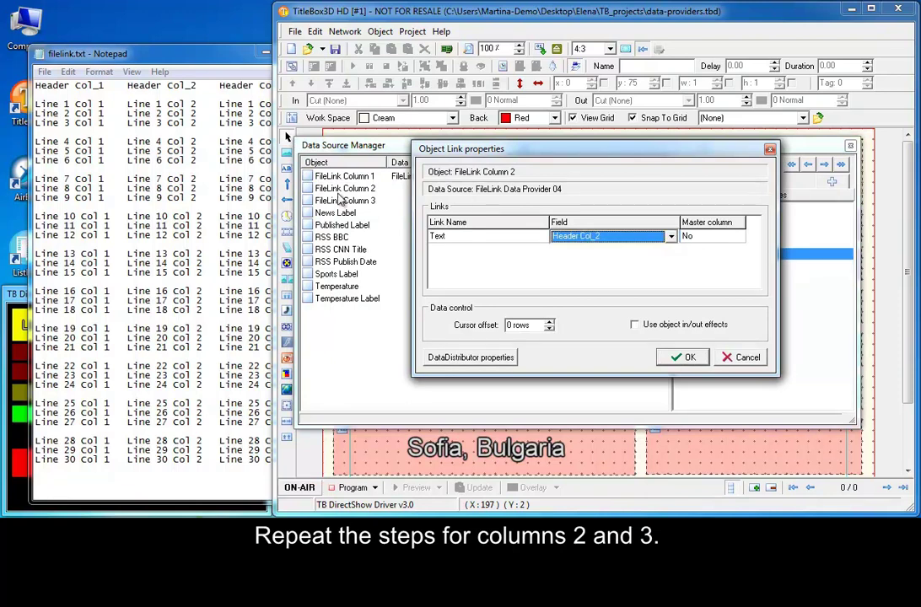
pyautogui.click(688, 358)
# Link FileLink Column 3 to Header Col_3 with a cursor offset of 2.
pyautogui.moveTo(727, 257); pyautogui.dragTo(396, 203)
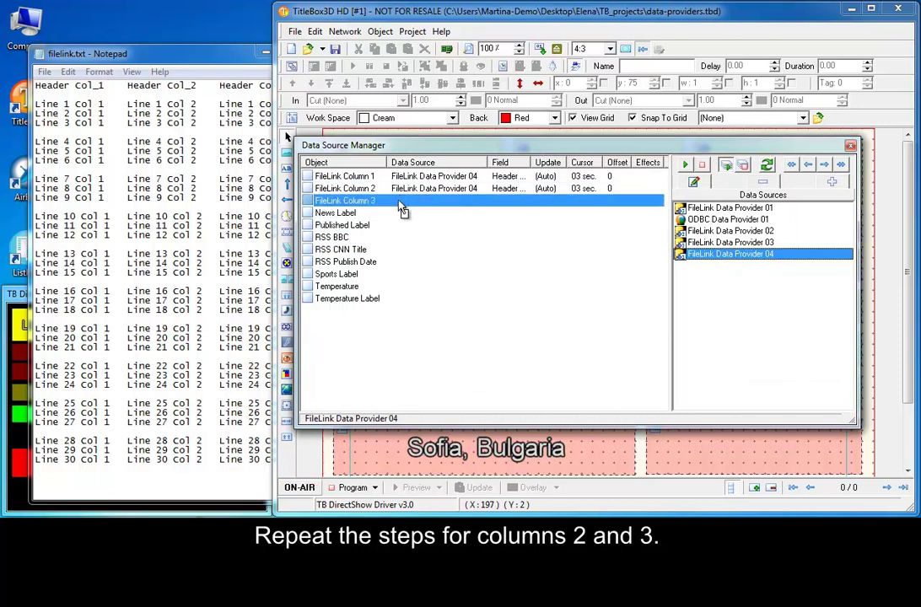
pyautogui.click(624, 237)
pyautogui.click(609, 237)
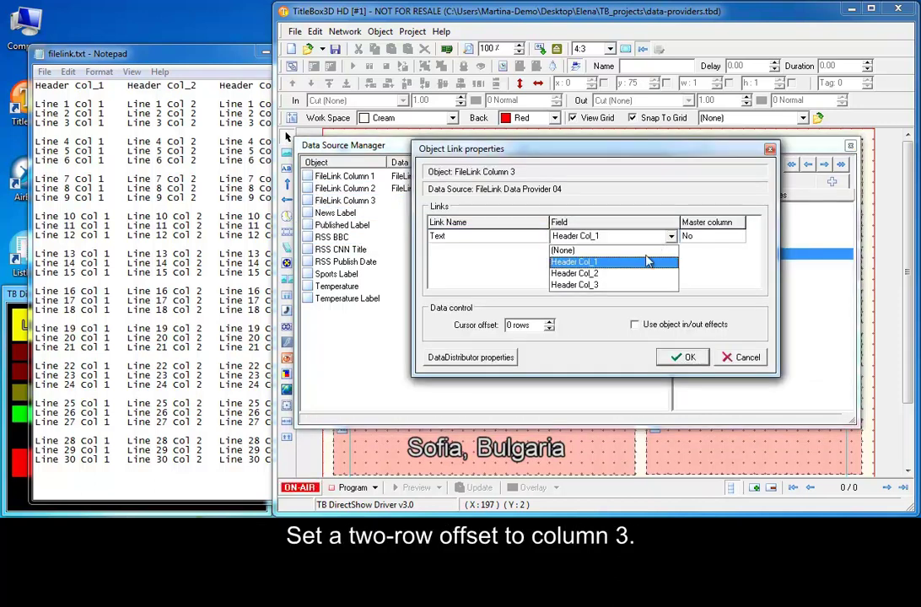
pyautogui.click(641, 283)
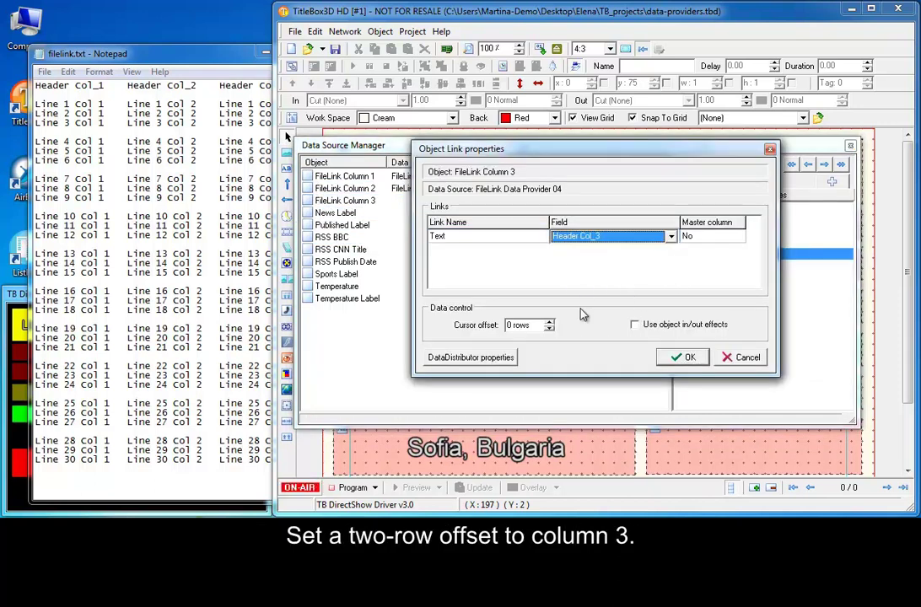
pyautogui.doubleClick(509, 325)
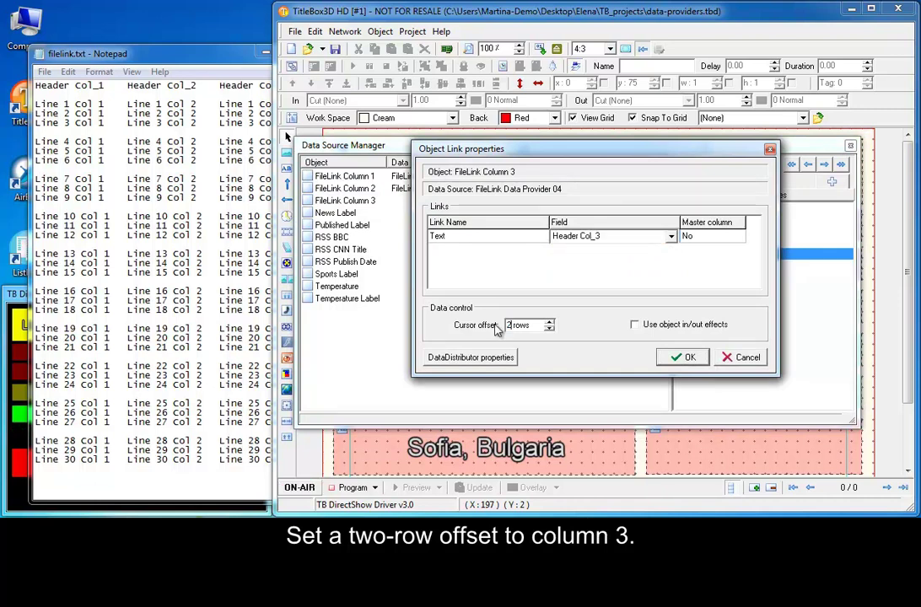
pyautogui.click(684, 359)
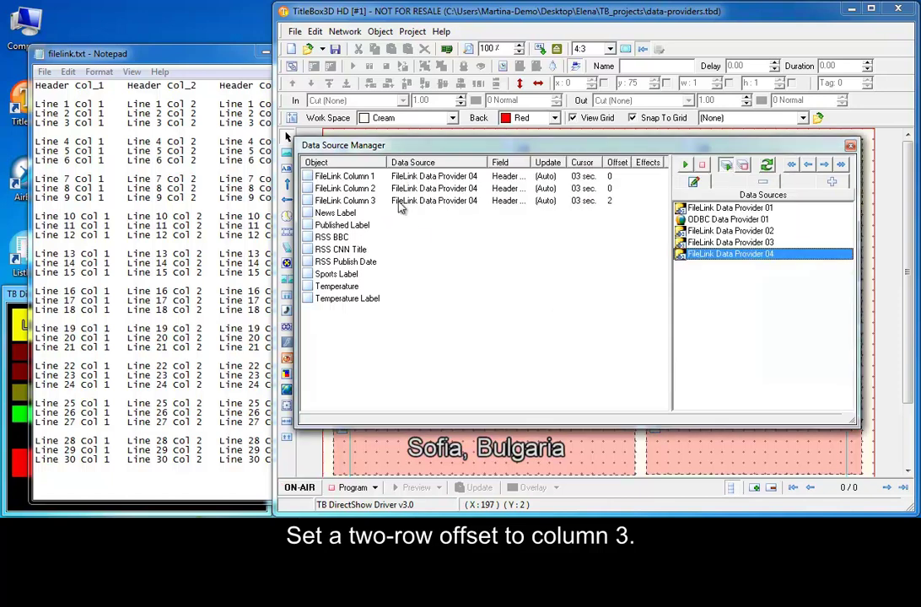
# Close the Data Source Manager and Notepad, then inspect the FileLink column boxes.
pyautogui.click(850, 145)
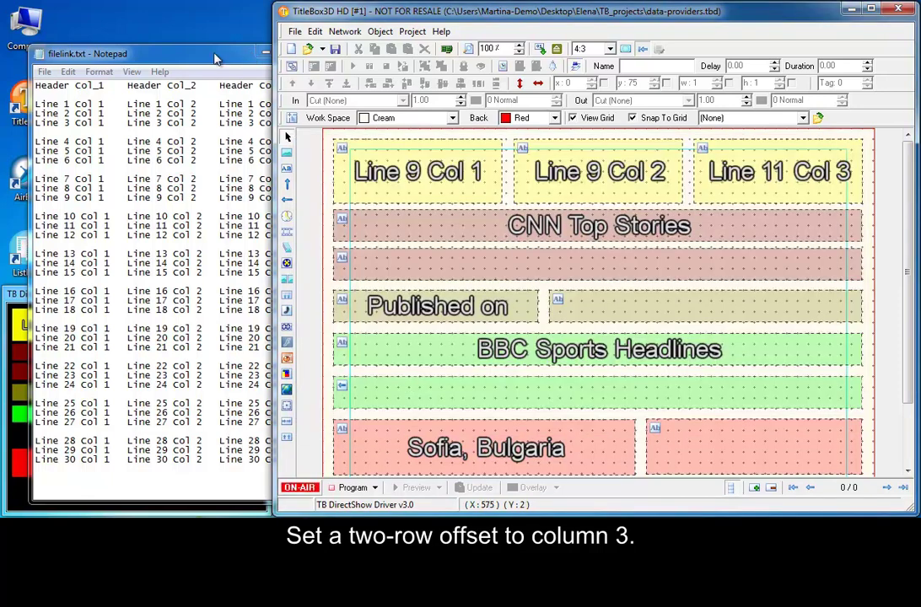
pyautogui.click(236, 53)
pyautogui.click(312, 53)
pyautogui.click(571, 175)
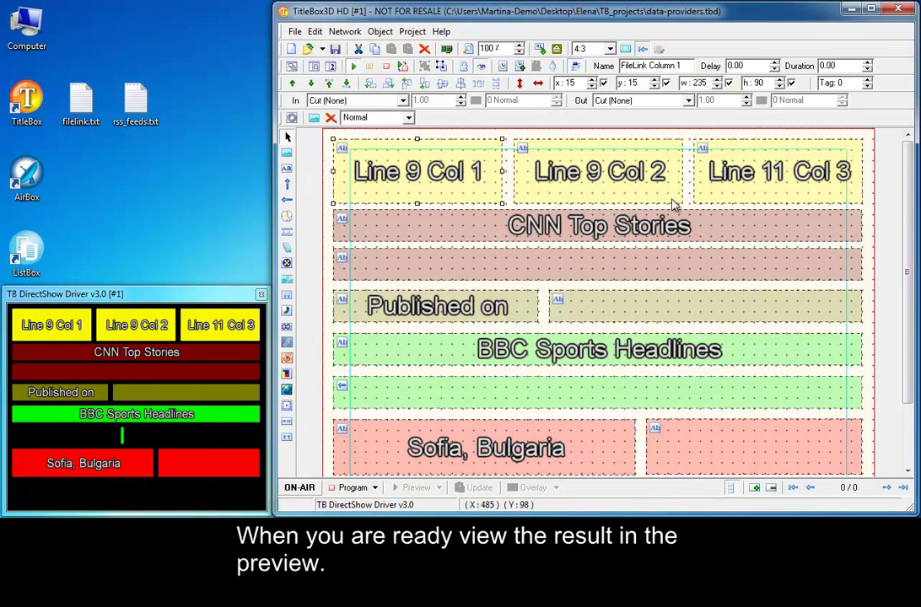
pyautogui.click(767, 186)
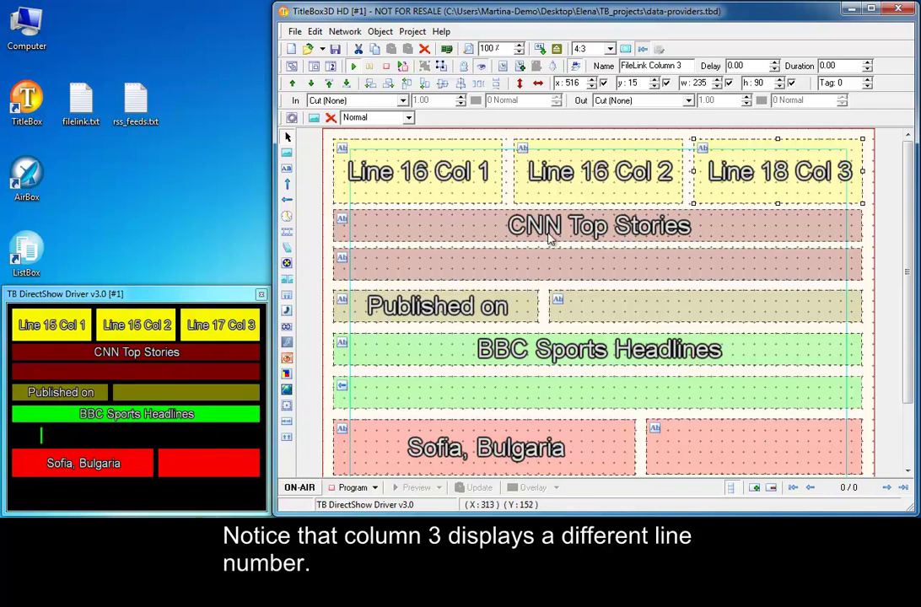
# Inspect the CNN Top Stories label and the empty boxes beside it.
pyautogui.click(469, 218)
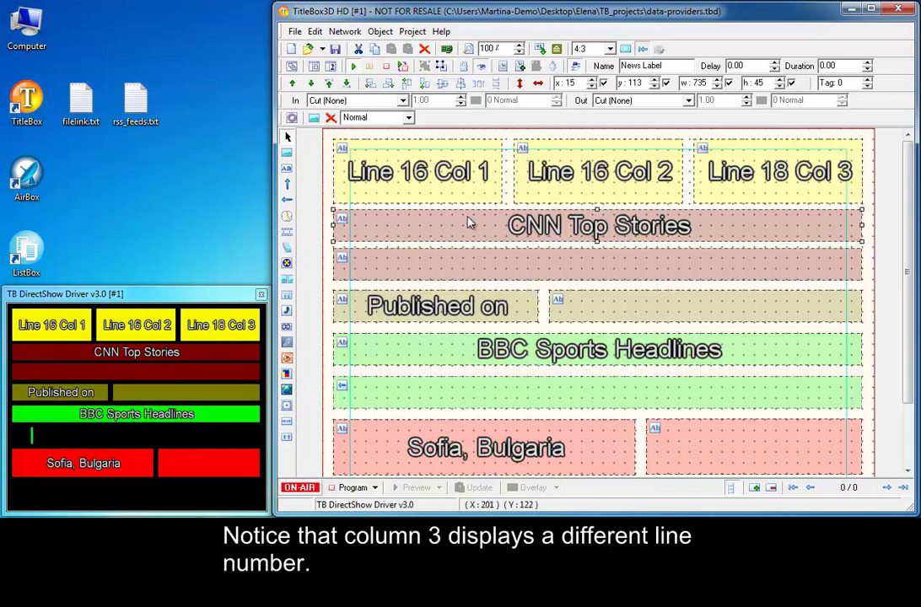
pyautogui.click(604, 274)
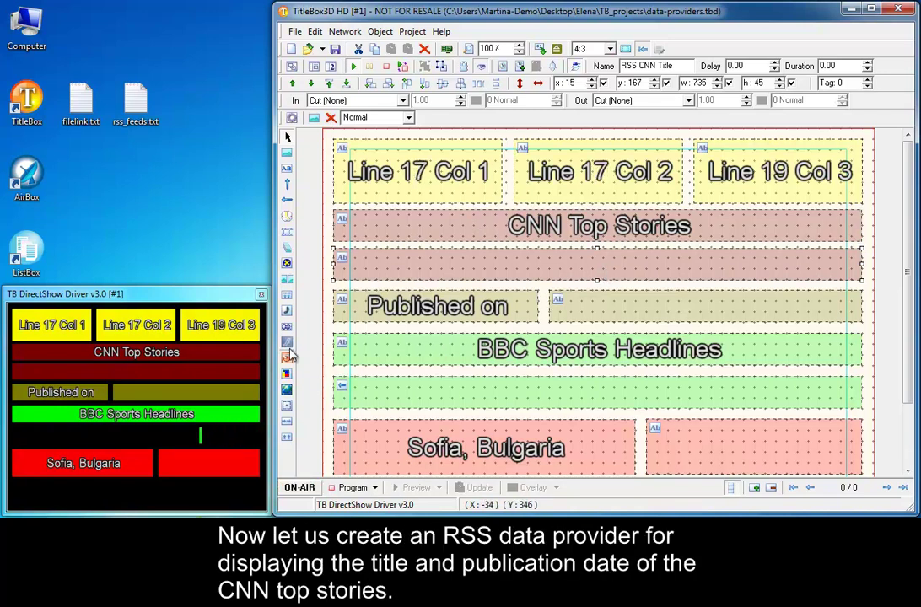
pyautogui.click(612, 316)
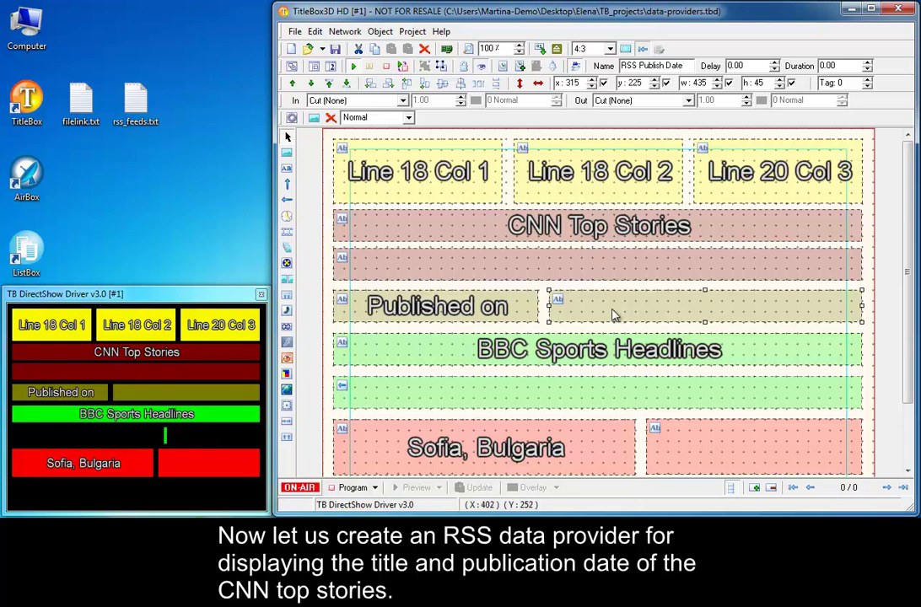
# Add a new RSS / Atom Data Provider from the Data Source Manager.
pyautogui.click(541, 49)
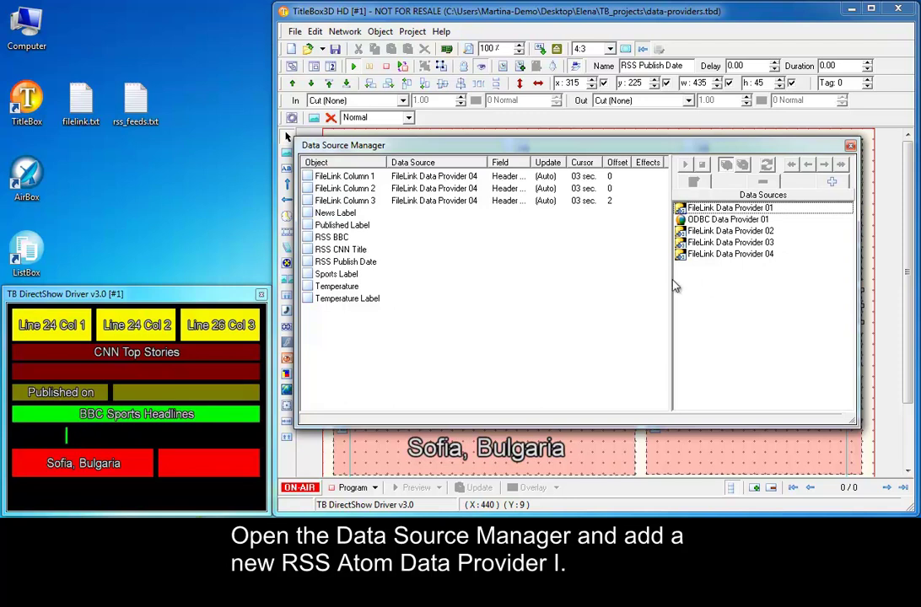
pyautogui.click(831, 182)
pyautogui.click(539, 244)
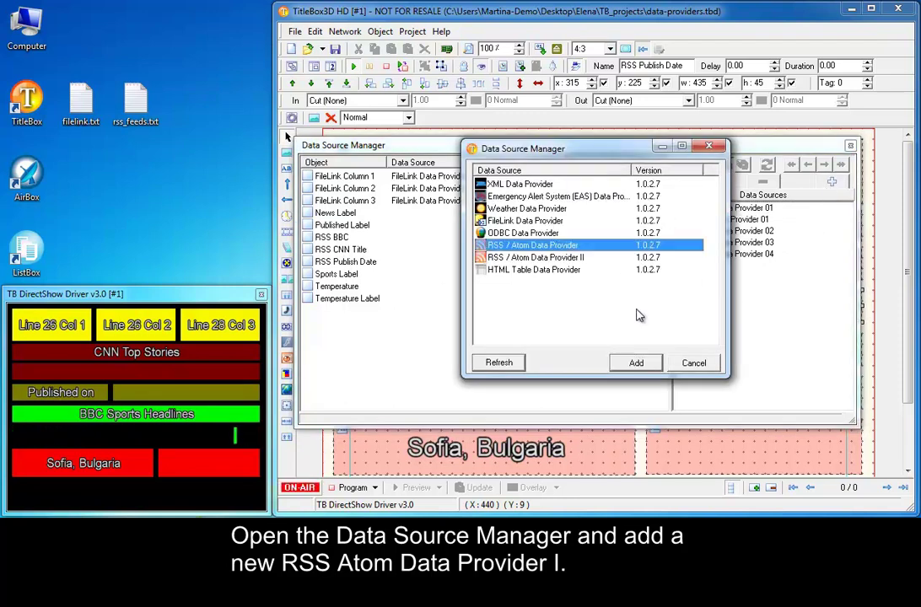
pyautogui.click(636, 363)
pyautogui.moveTo(238, 16); pyautogui.dragTo(496, 164)
# Copy the CNN feed URL from rss_feeds.txt and paste it as the RSS / Atom Feed.
pyautogui.doubleClick(136, 103)
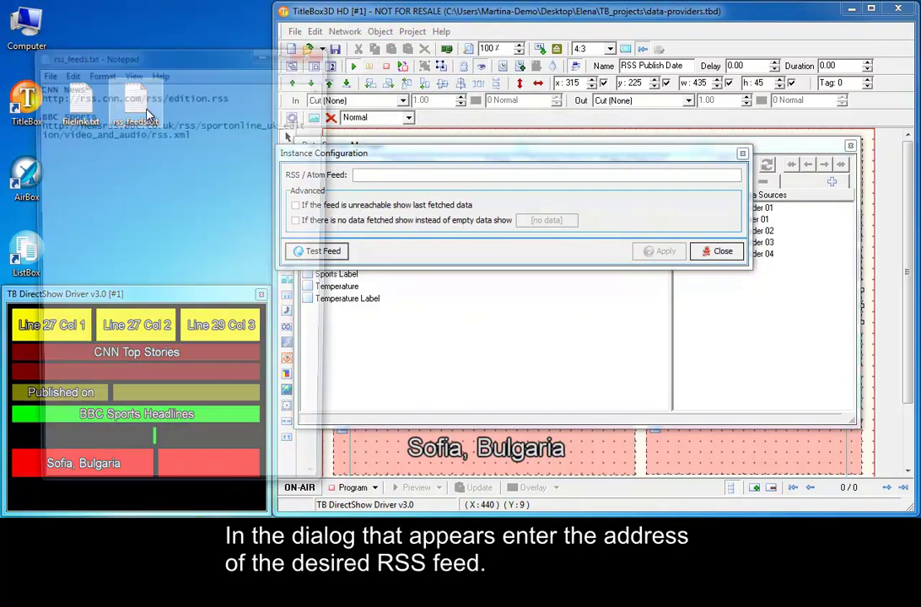
pyautogui.moveTo(36, 94); pyautogui.dragTo(207, 95)
pyautogui.rightClick(209, 94)
pyautogui.click(267, 137)
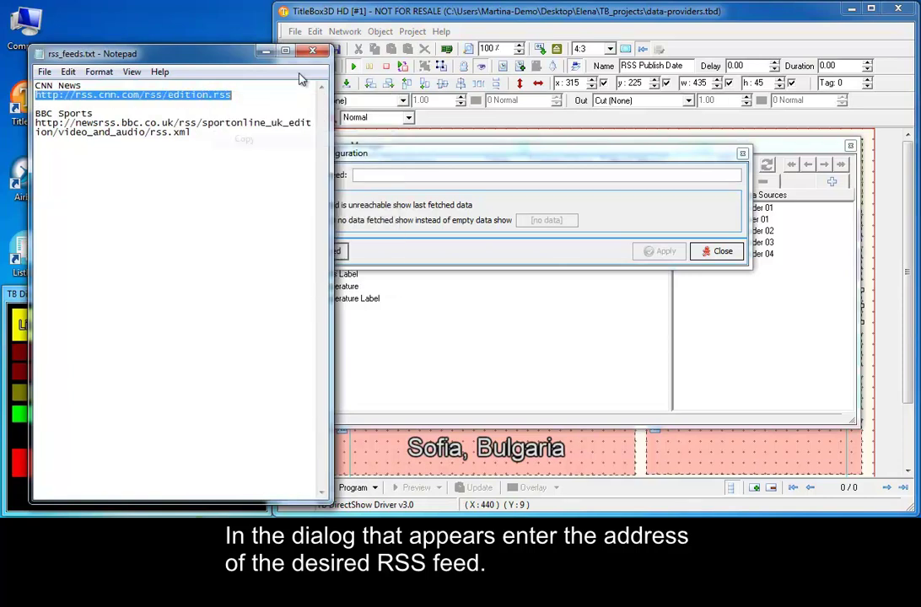
pyautogui.click(312, 51)
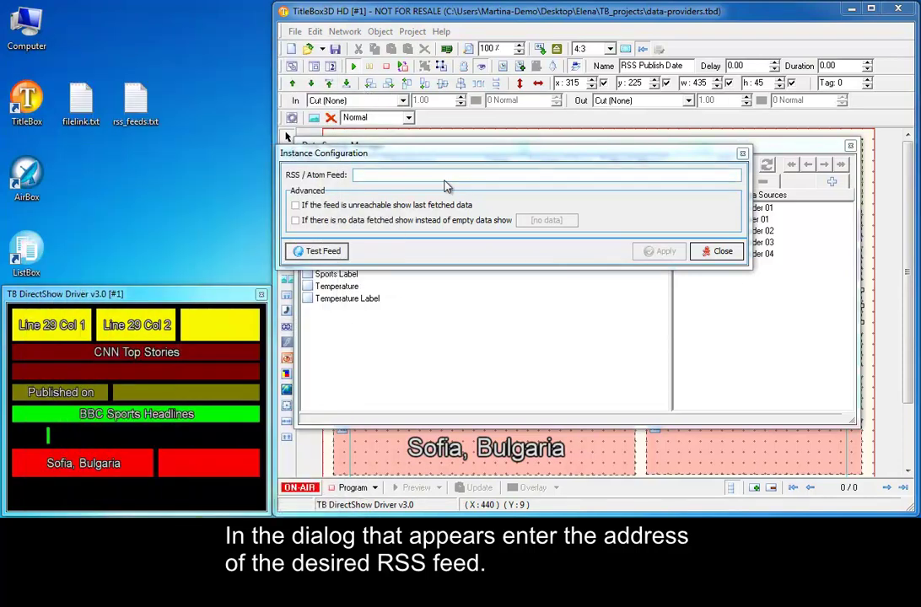
pyautogui.rightClick(445, 175)
pyautogui.click(478, 241)
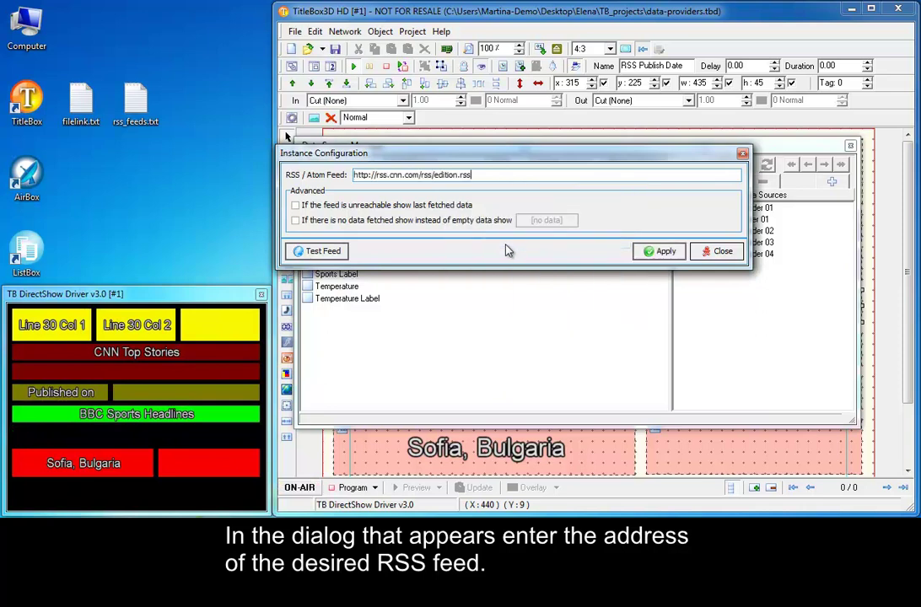
# Test the CNN feed connection, then apply and close the configuration.
pyautogui.click(302, 252)
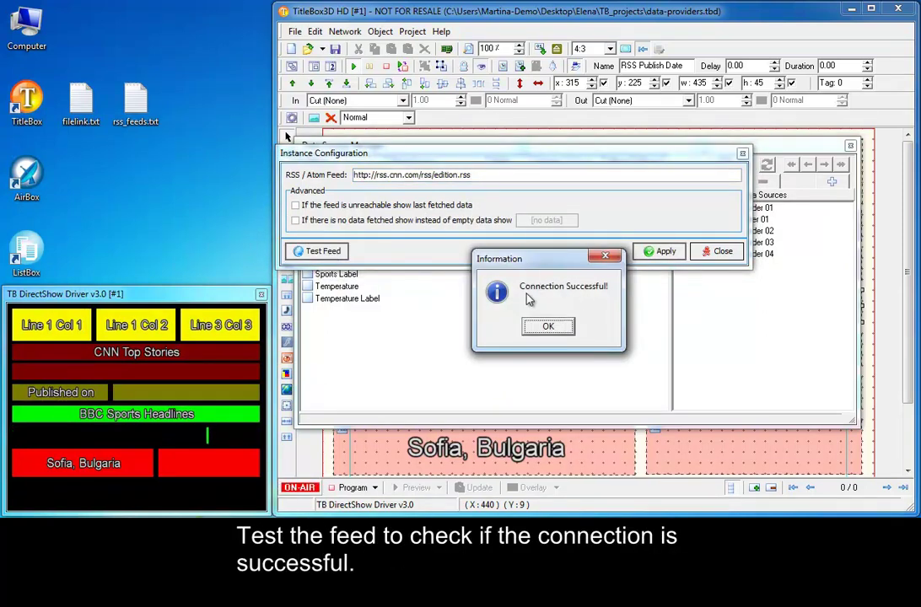
pyautogui.click(548, 328)
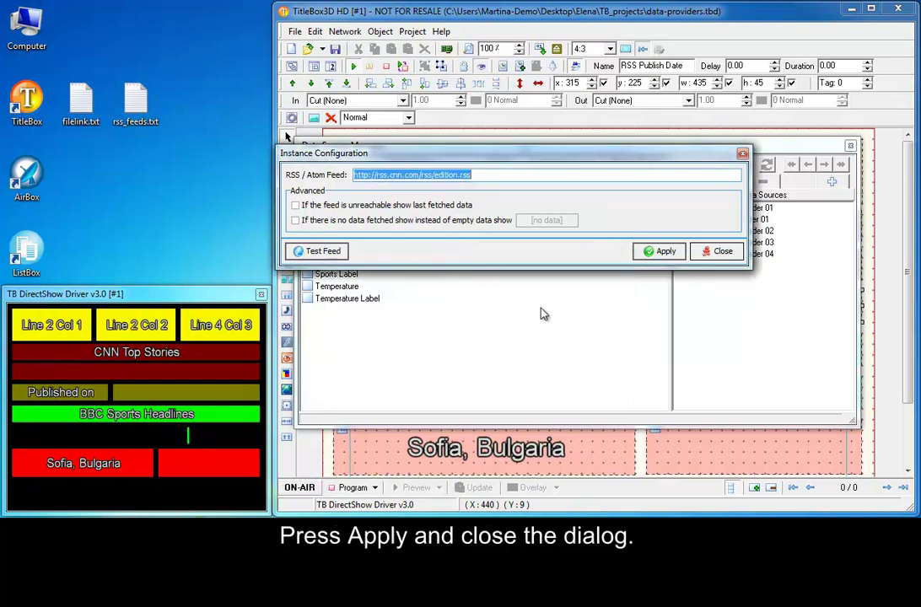
pyautogui.click(667, 251)
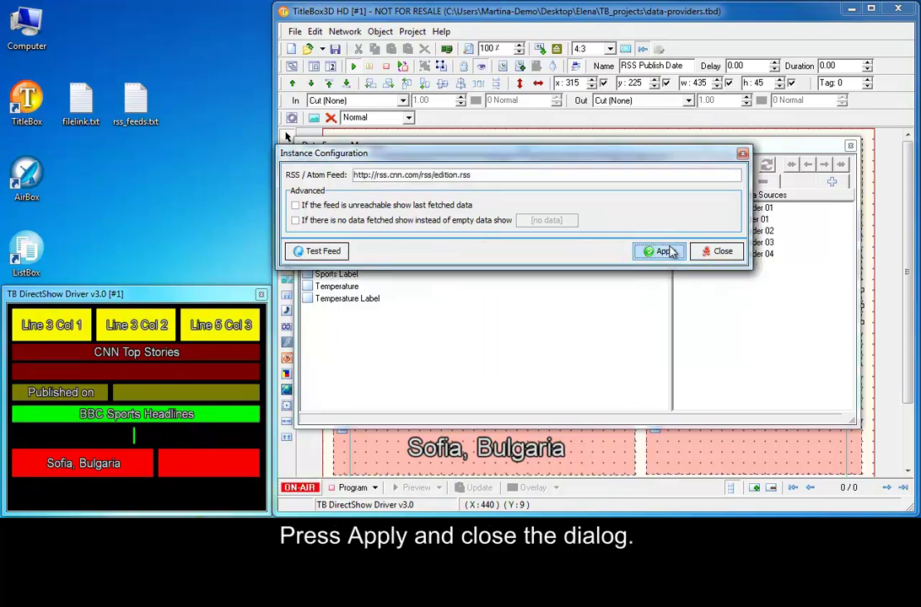
pyautogui.click(723, 250)
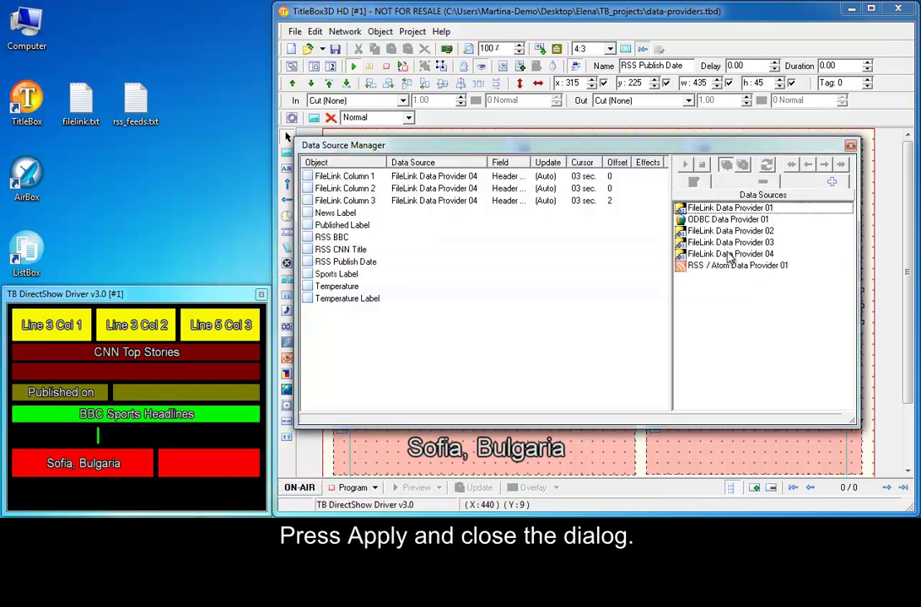
# Drag RSS / Atom Data Provider 01 onto RSS CNN Title with a 5-second cursor scroll.
pyautogui.click(725, 265)
pyautogui.click(379, 250)
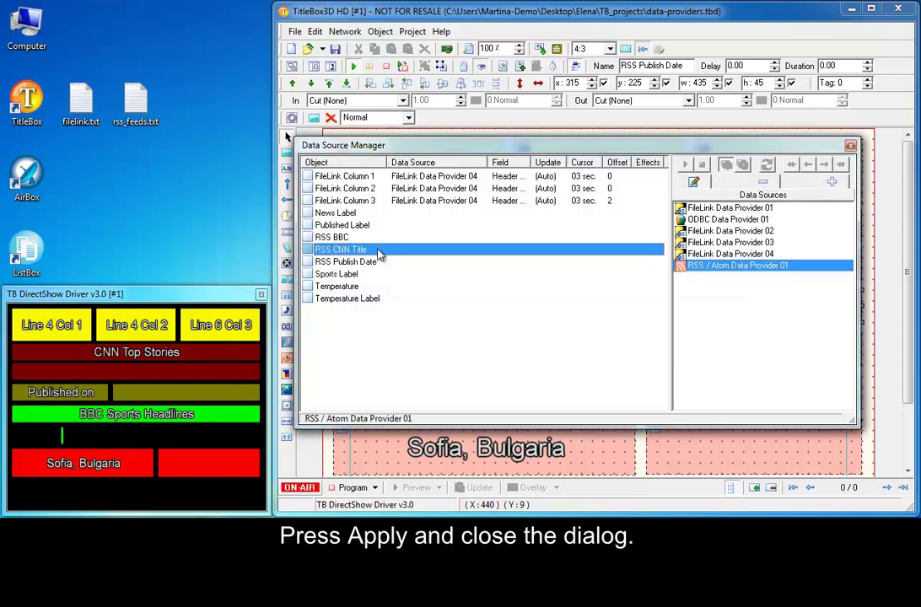
pyautogui.moveTo(777, 274); pyautogui.dragTo(349, 253)
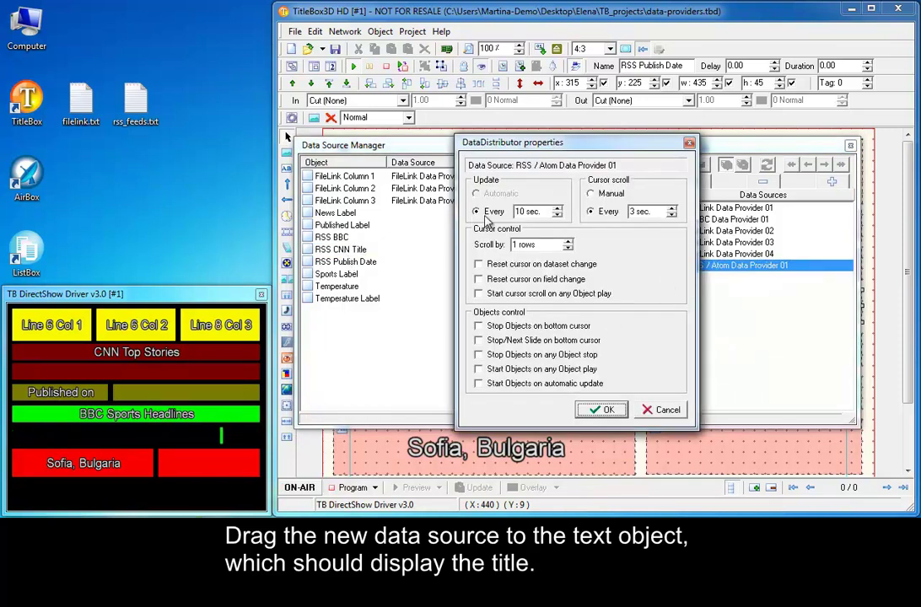
pyautogui.click(672, 209)
pyautogui.click(672, 209)
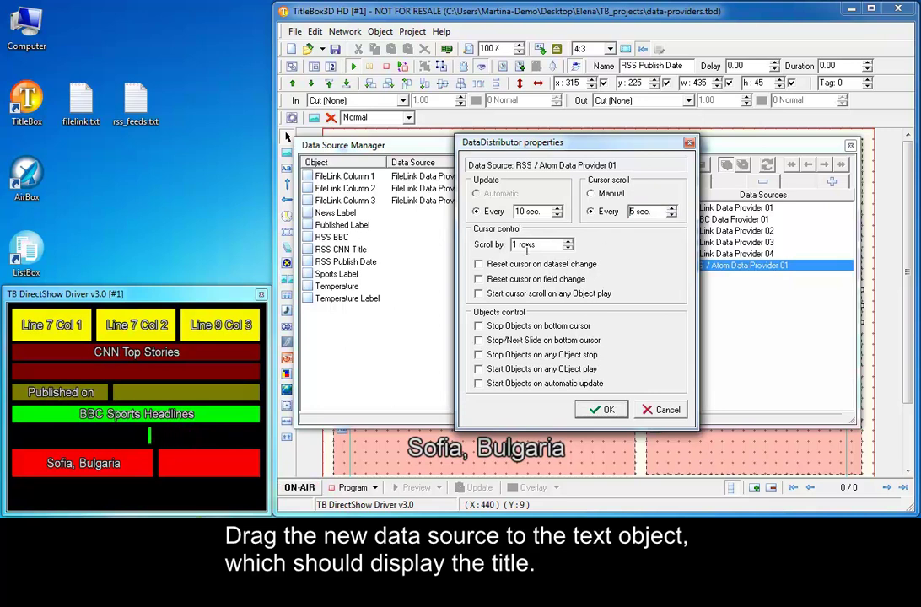
pyautogui.click(604, 410)
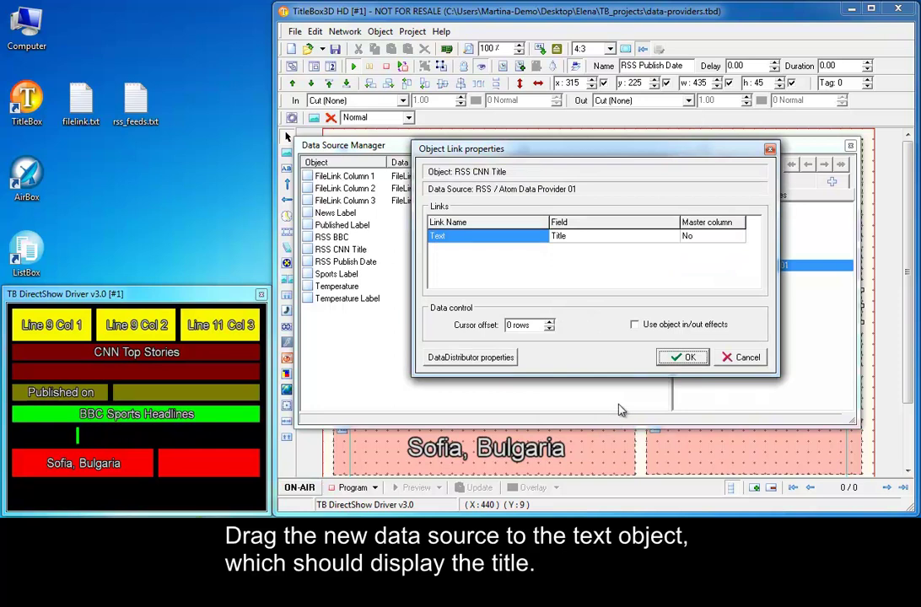
# Keep Title as the linked field and confirm the link.
pyautogui.click(611, 236)
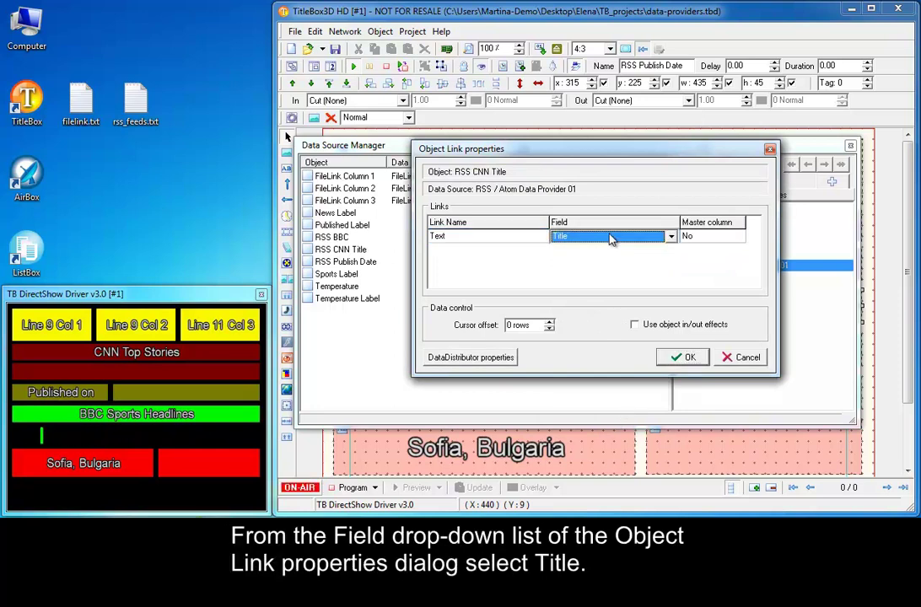
pyautogui.click(611, 237)
pyautogui.click(611, 236)
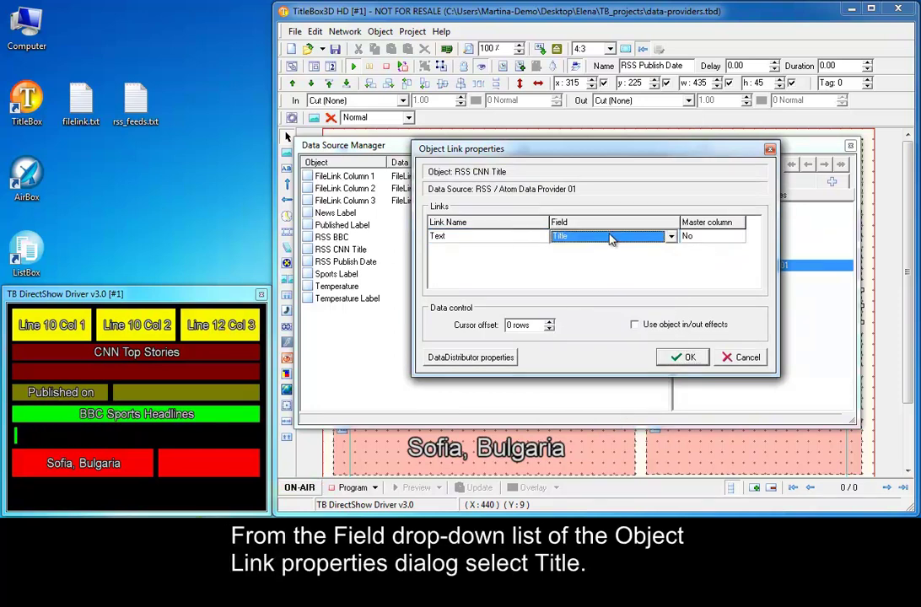
pyautogui.click(690, 357)
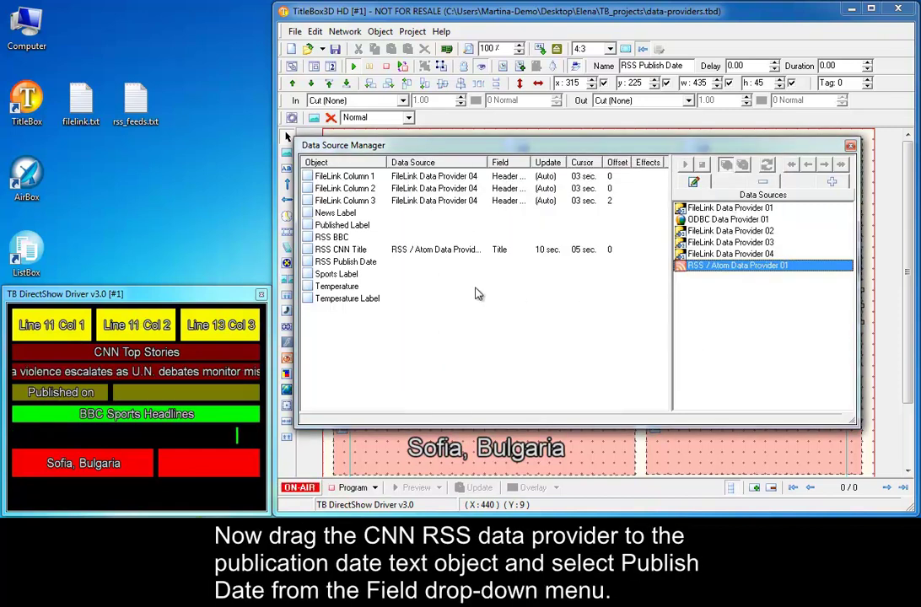
# Link RSS Publish Date to RSS / Atom Data Provider 01's PublishDate field.
pyautogui.click(369, 263)
pyautogui.moveTo(742, 273); pyautogui.dragTo(520, 268)
pyautogui.click(628, 237)
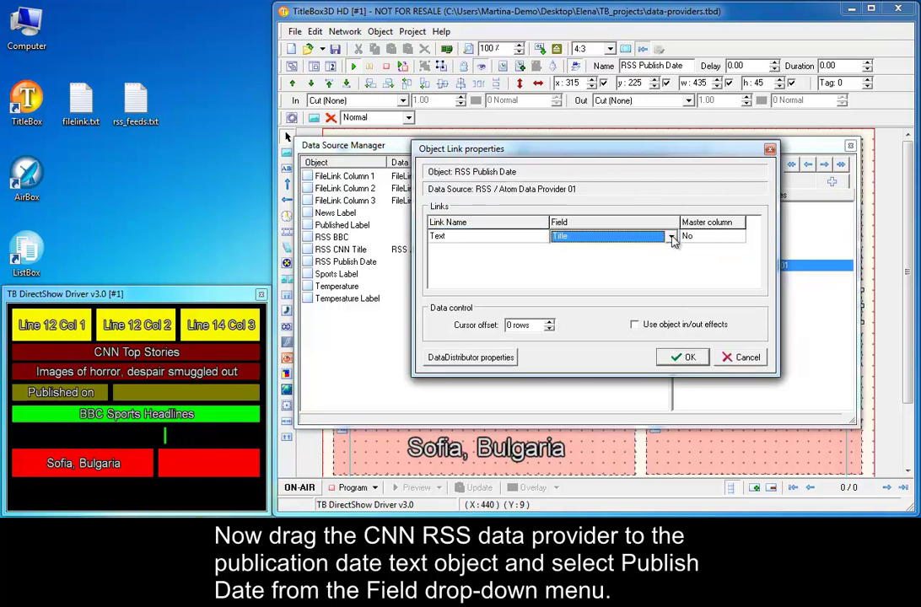
pyautogui.click(672, 236)
pyautogui.click(583, 320)
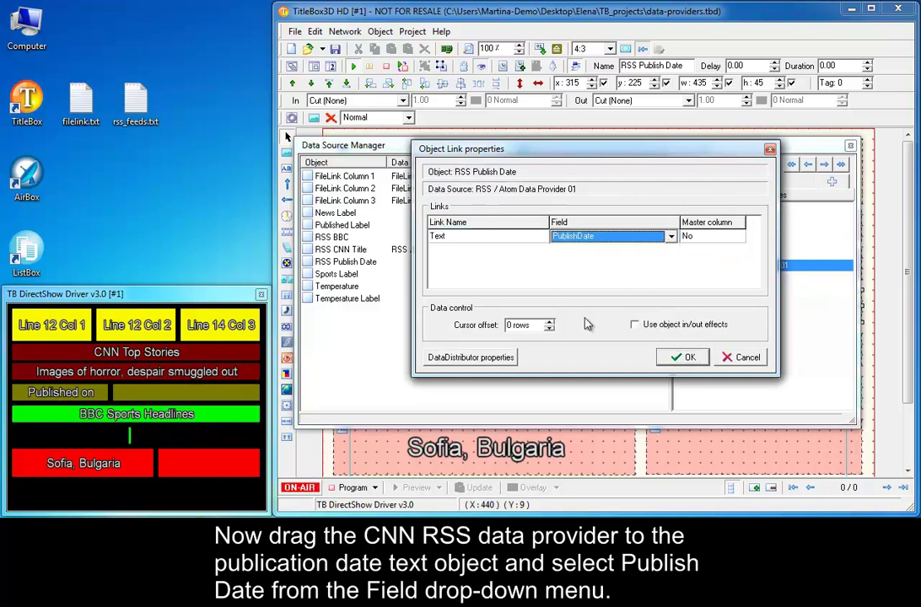
pyautogui.click(682, 357)
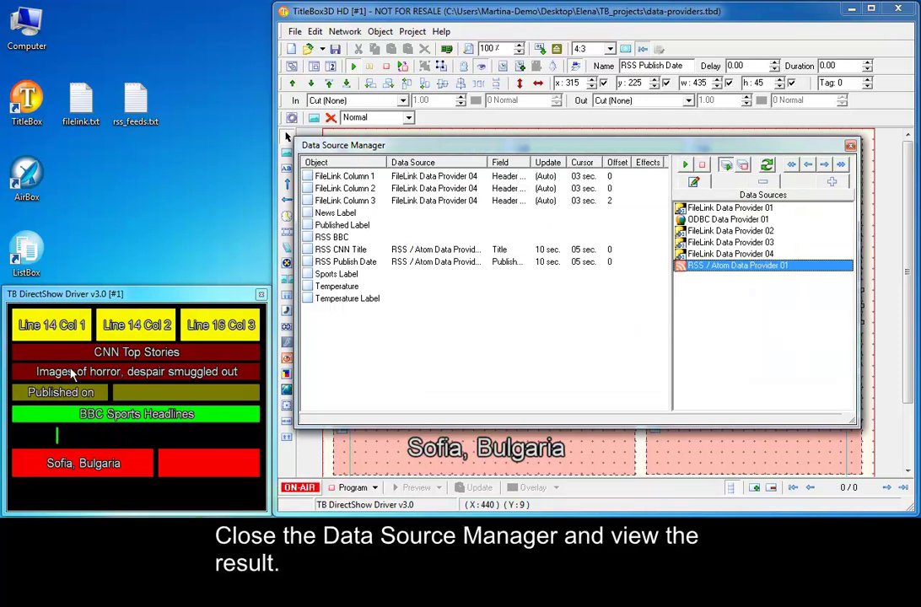
# Close the Data Source Manager, then select the CNN headline and the empty sports crawl objects.
pyautogui.click(850, 148)
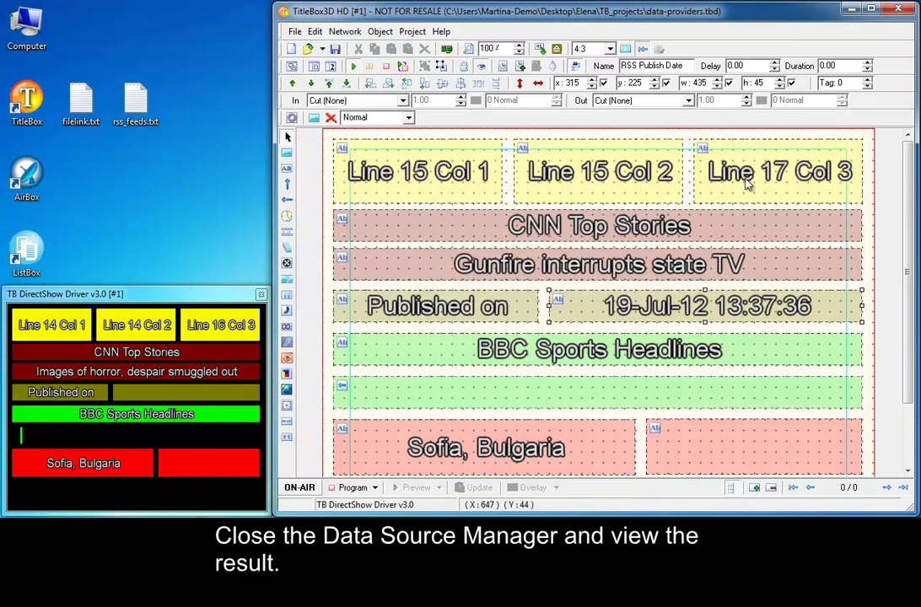
pyautogui.click(506, 262)
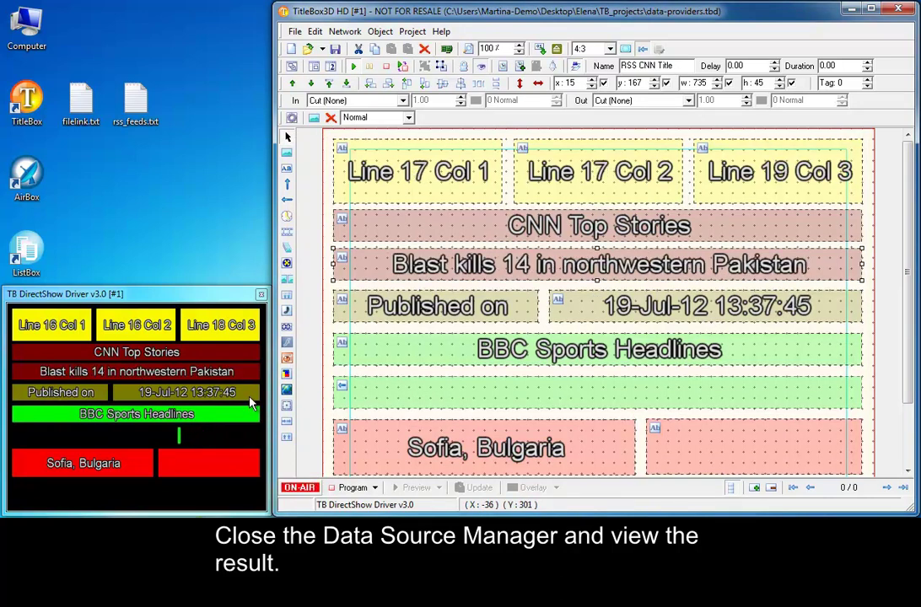
pyautogui.click(620, 395)
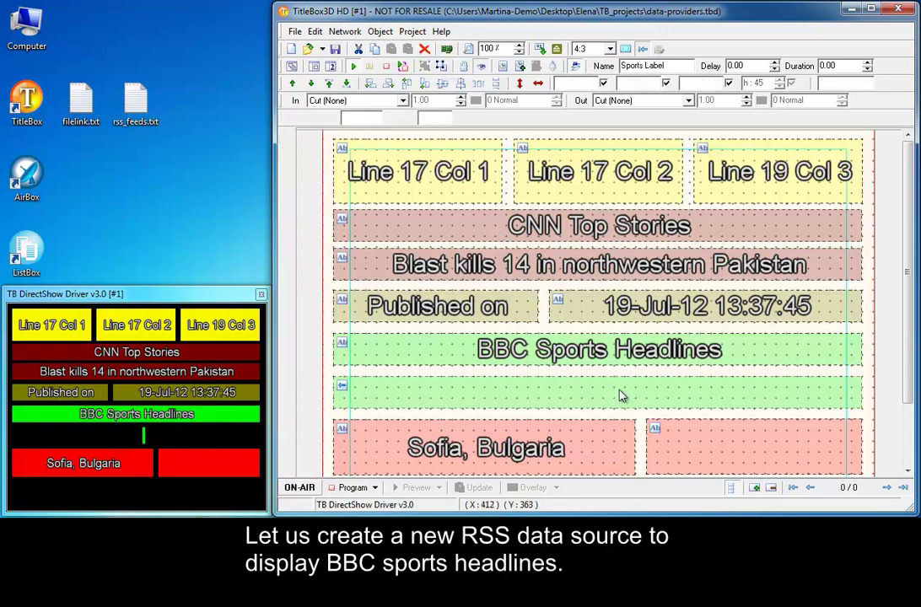
# Add an RSS / Atom Data Provider II source from the Data Source Manager.
pyautogui.click(541, 50)
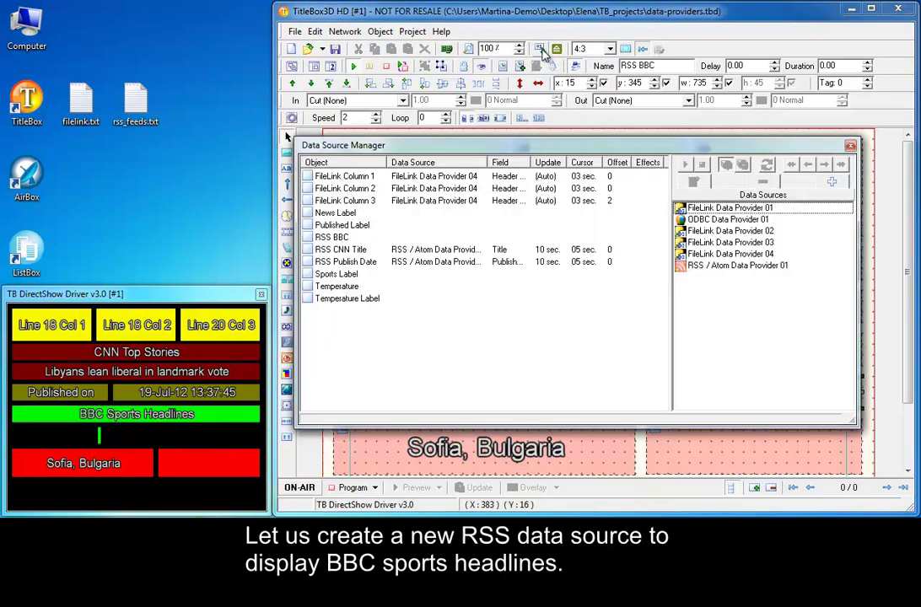
pyautogui.click(831, 184)
pyautogui.click(593, 258)
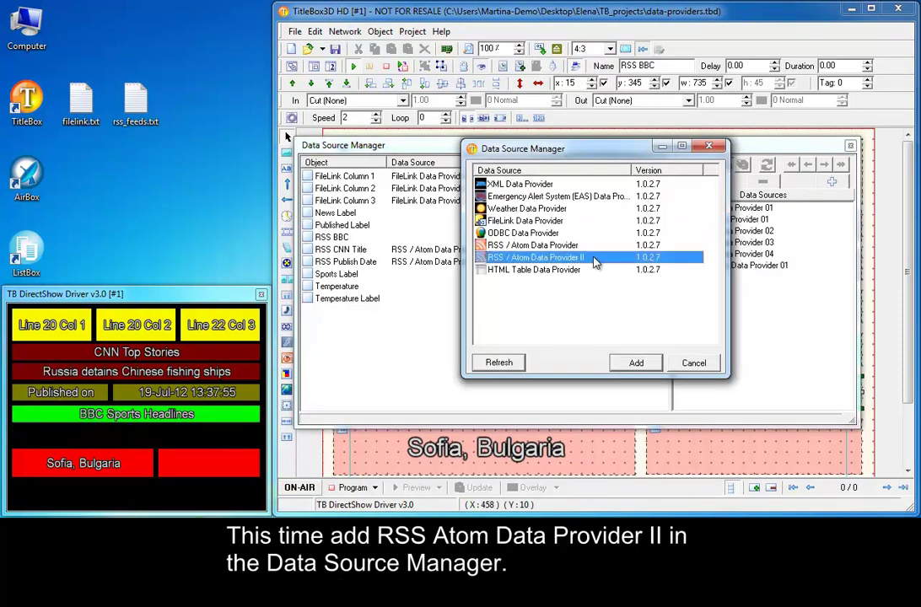
pyautogui.click(635, 362)
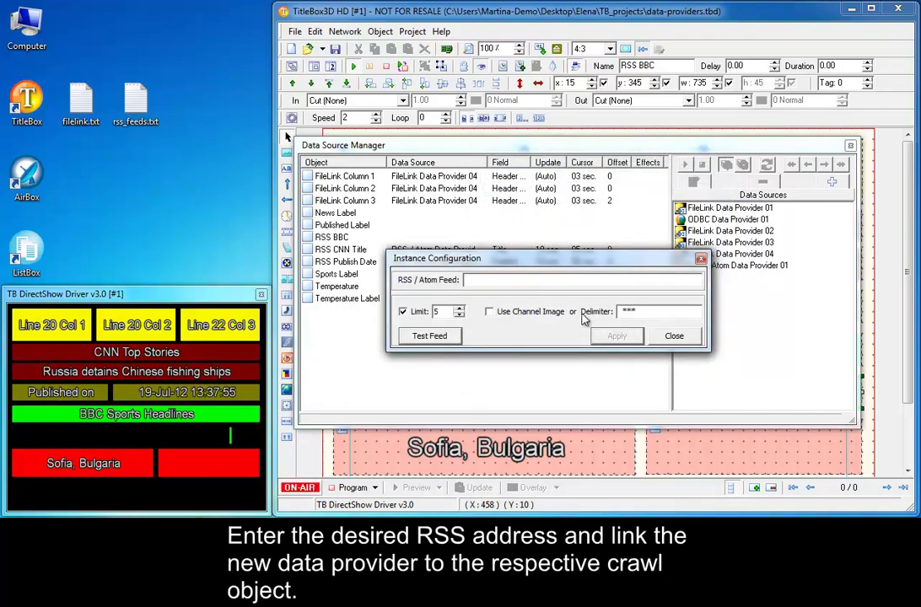
# Copy the BBC Sports feed address from rss_feeds.txt in Notepad, then close the file.
pyautogui.doubleClick(125, 97)
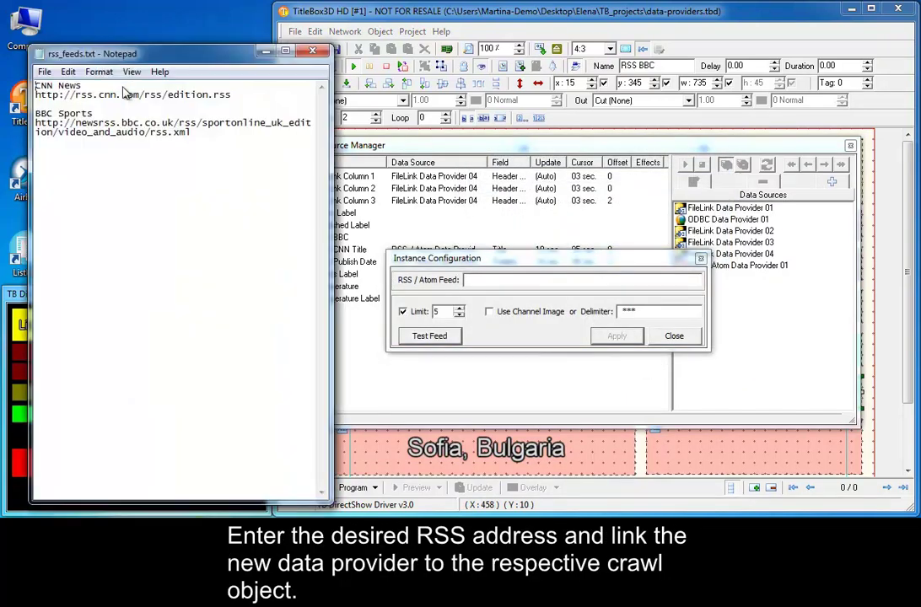
pyautogui.moveTo(192, 131); pyautogui.dragTo(37, 123)
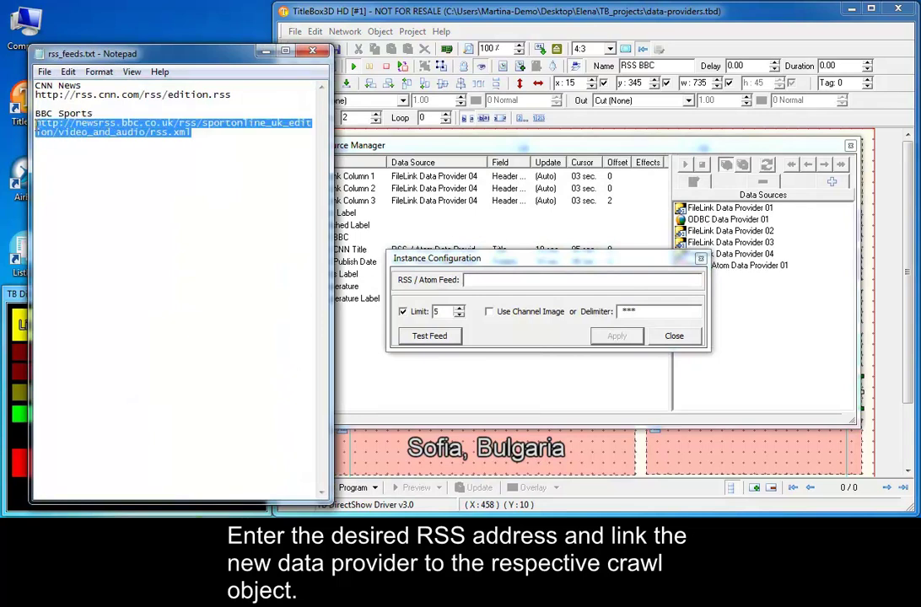
pyautogui.rightClick(100, 138)
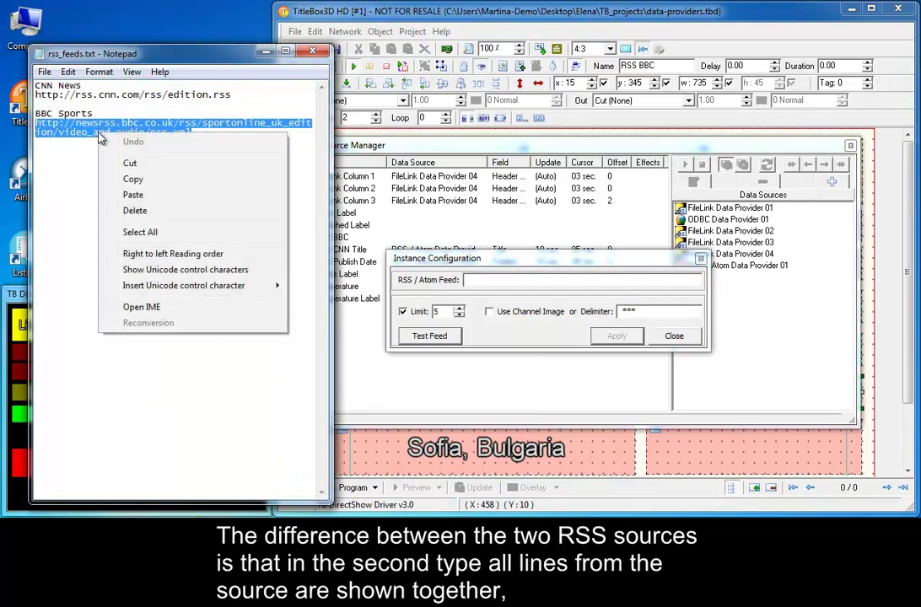
pyautogui.click(132, 178)
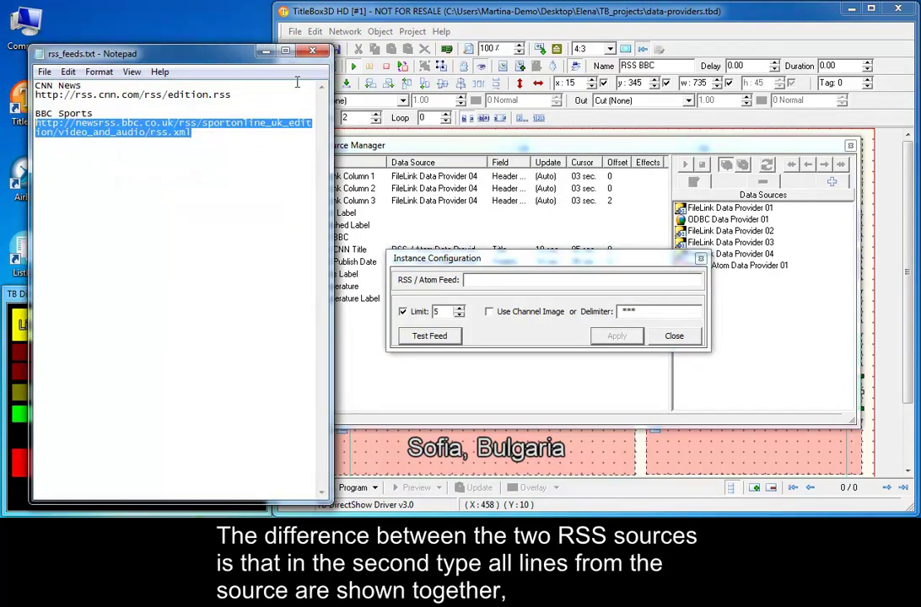
pyautogui.click(312, 52)
# Paste the BBC Sports feed into the new provider, apply it, and drag it onto RSS BBC.
pyautogui.click(510, 281)
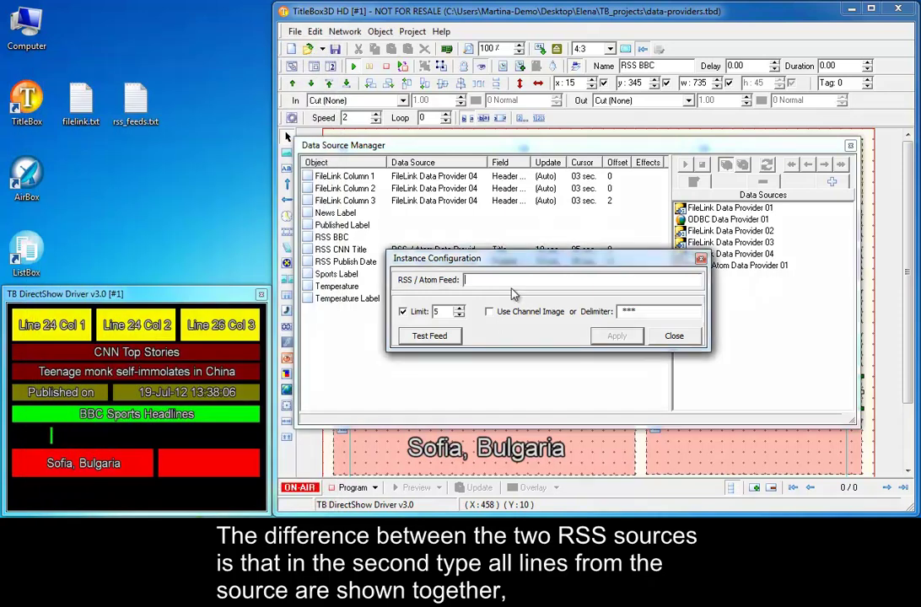
pyautogui.rightClick(510, 281)
pyautogui.click(550, 345)
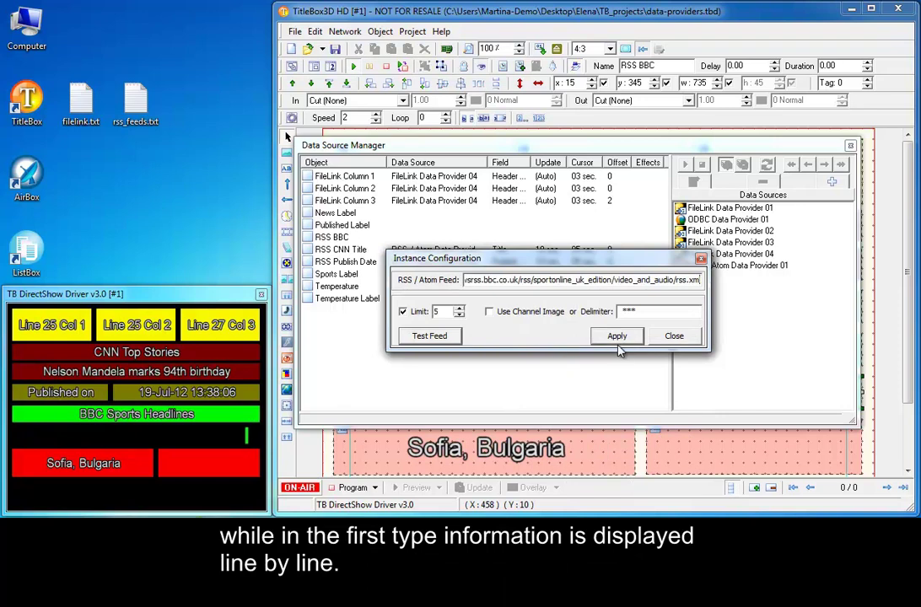
pyautogui.click(616, 336)
pyautogui.click(674, 336)
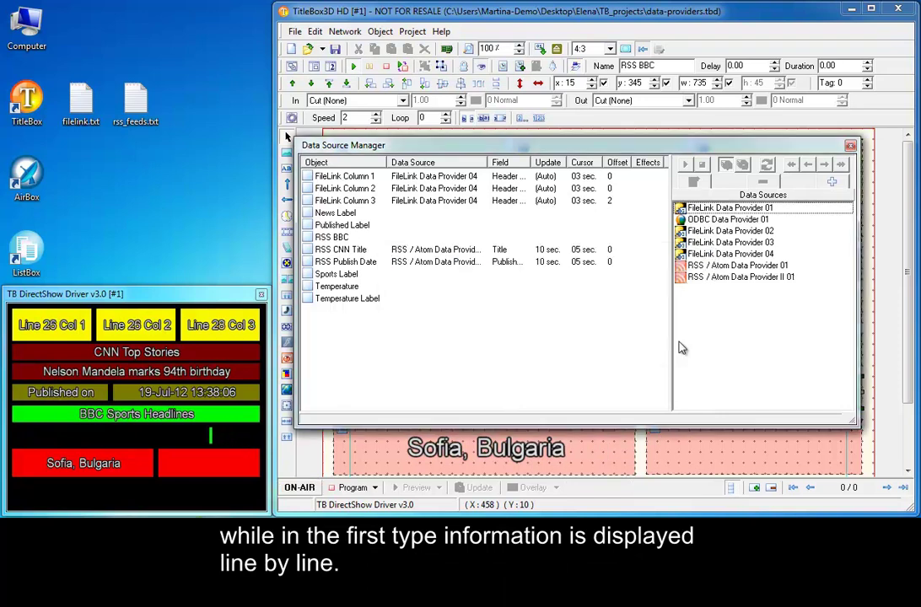
pyautogui.click(753, 276)
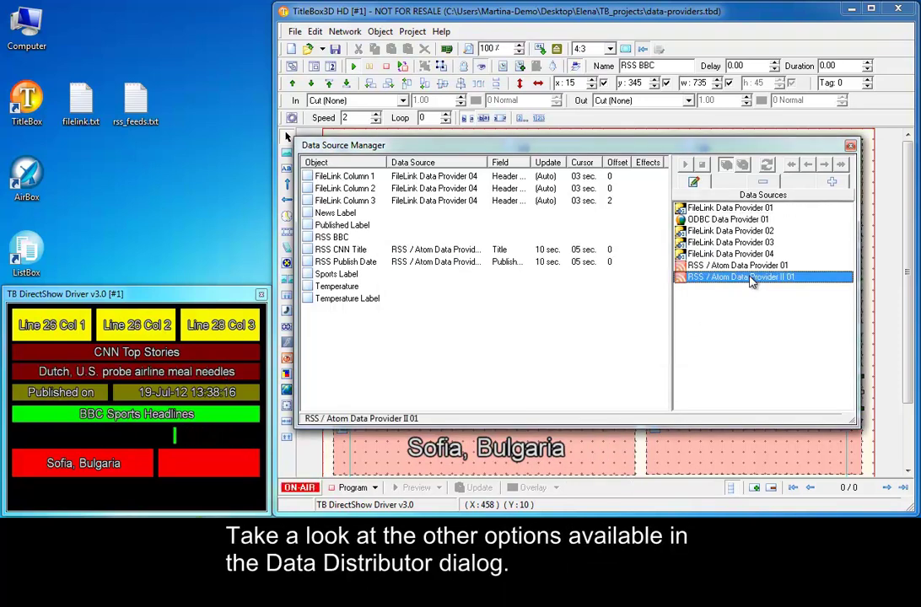
pyautogui.moveTo(710, 284); pyautogui.dragTo(349, 239)
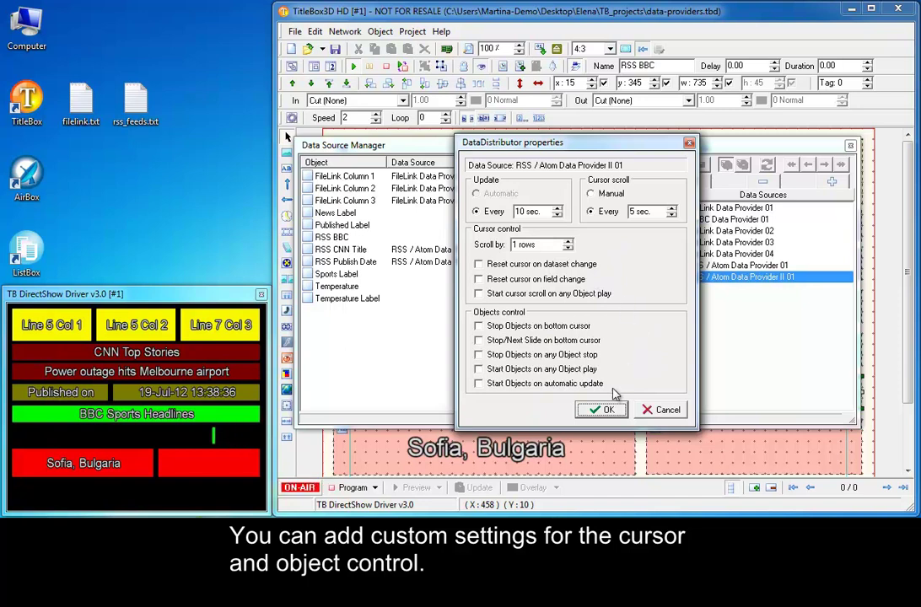
# Accept the default distributor settings and link RSS BBC to the feed's Title field.
pyautogui.click(624, 410)
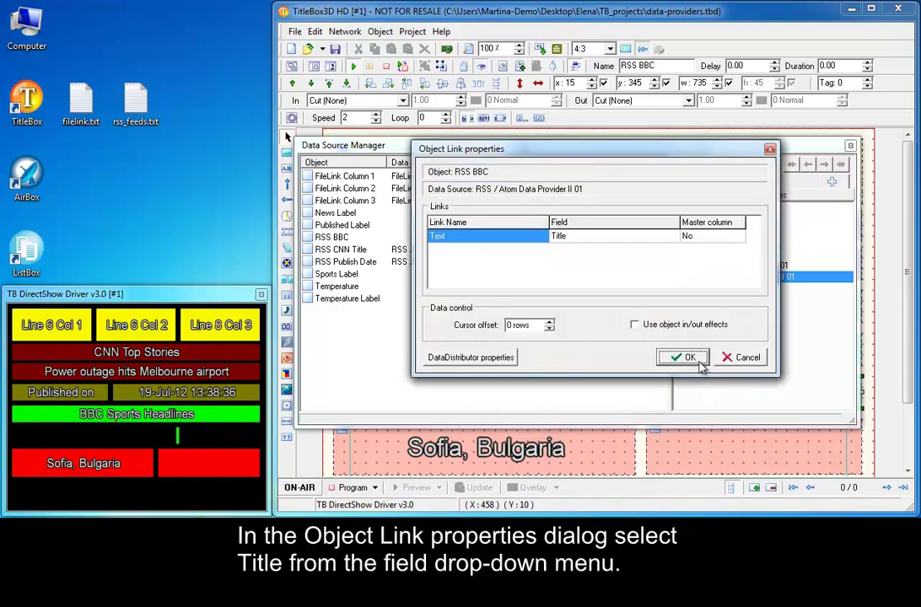
pyautogui.click(666, 236)
pyautogui.click(680, 238)
pyautogui.click(672, 238)
pyautogui.click(672, 239)
pyautogui.click(672, 238)
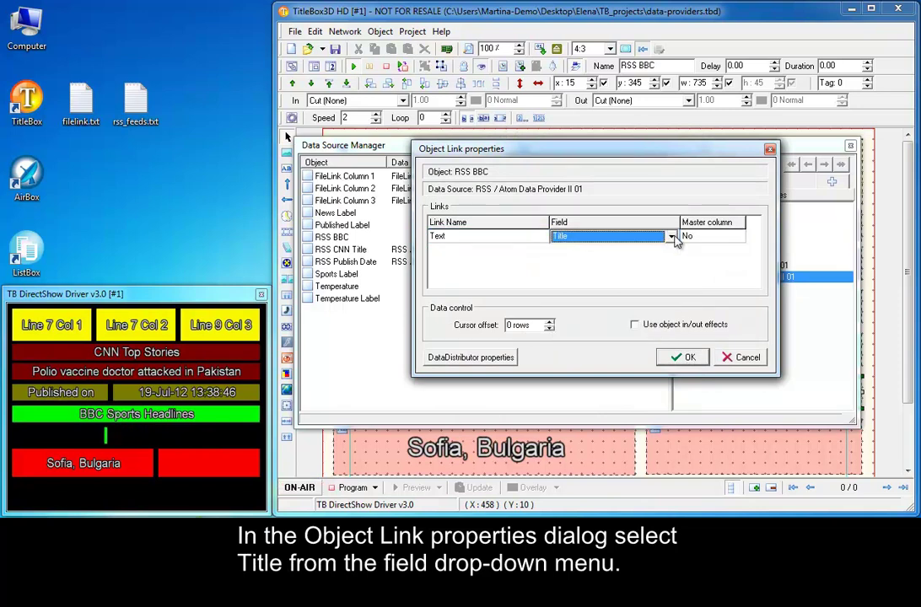
pyautogui.click(689, 357)
pyautogui.click(387, 239)
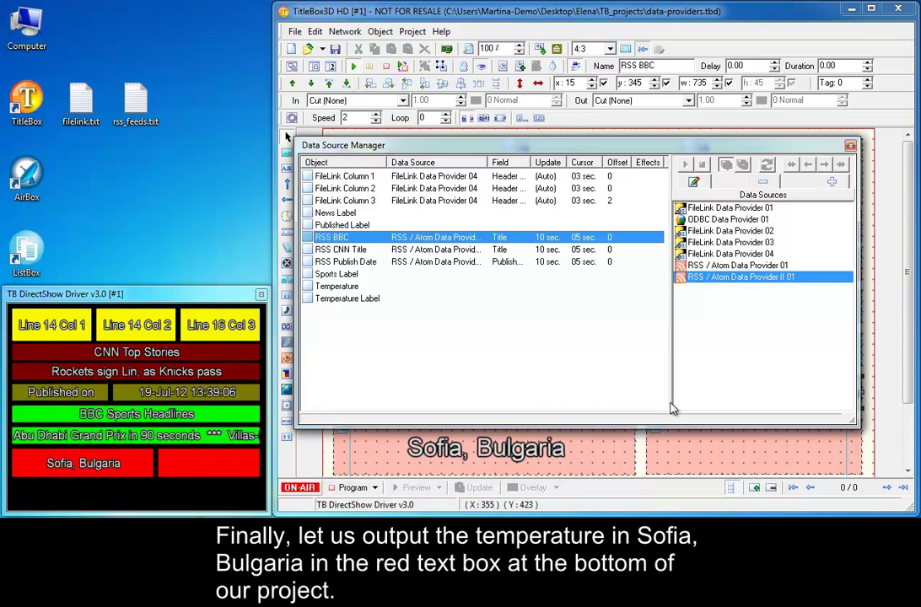
# Create a Weather Data Provider using Google with station 'Sofia', then select the Temperature object.
pyautogui.click(831, 182)
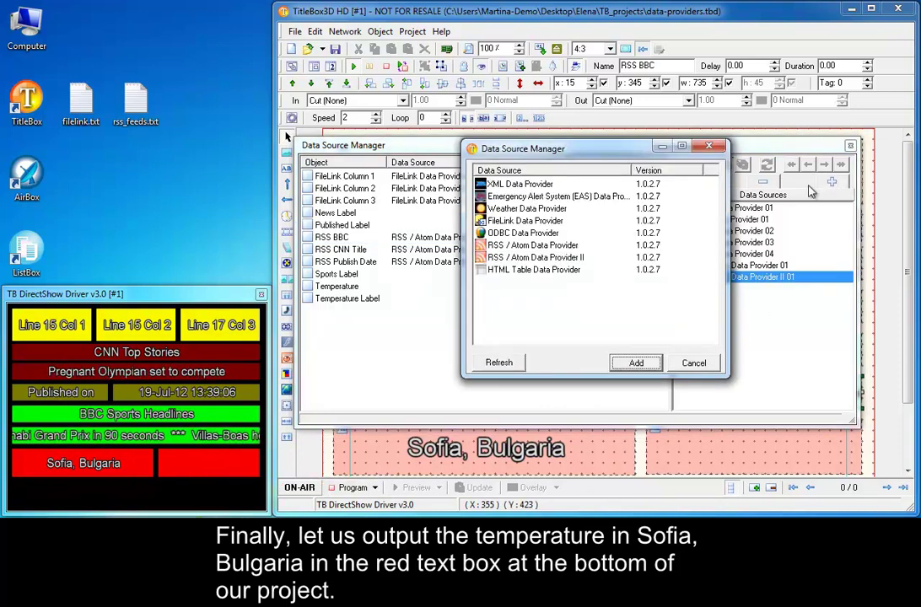
pyautogui.click(581, 209)
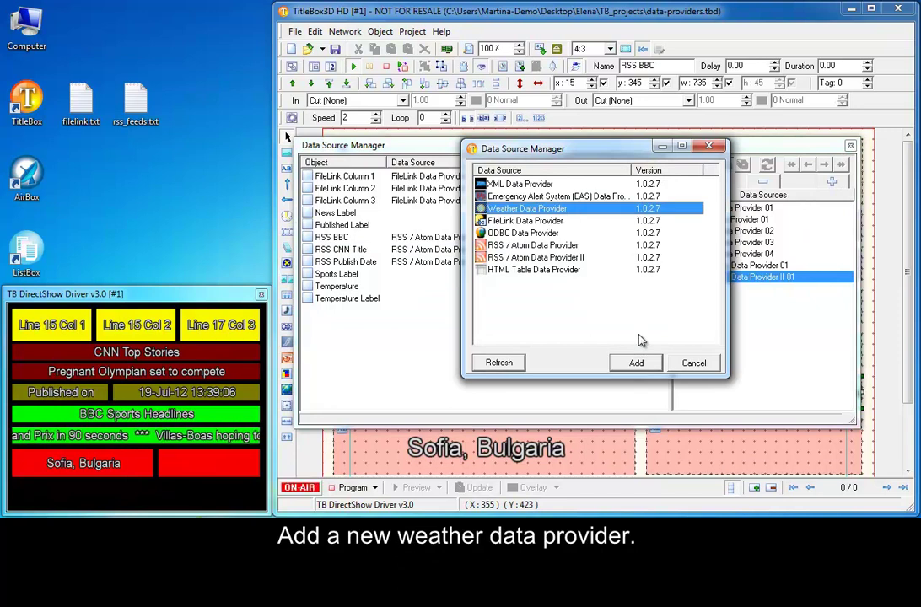
pyautogui.click(636, 363)
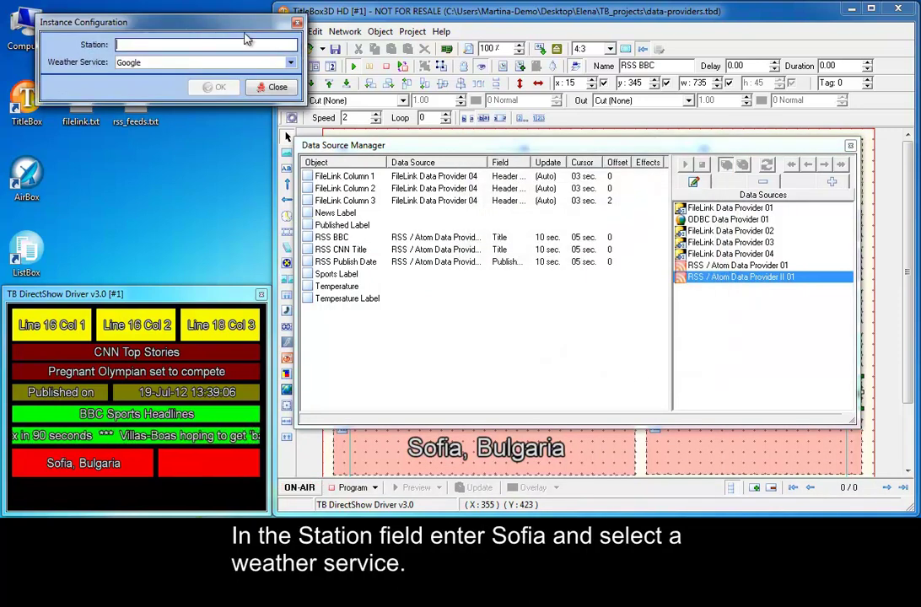
pyautogui.click(290, 62)
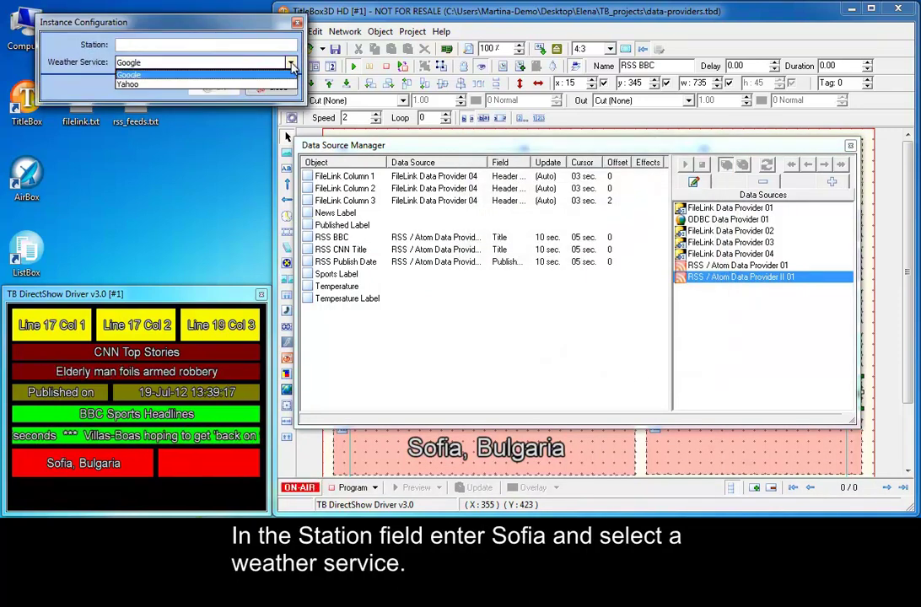
pyautogui.click(290, 64)
pyautogui.click(266, 44)
pyautogui.write('Sofia')
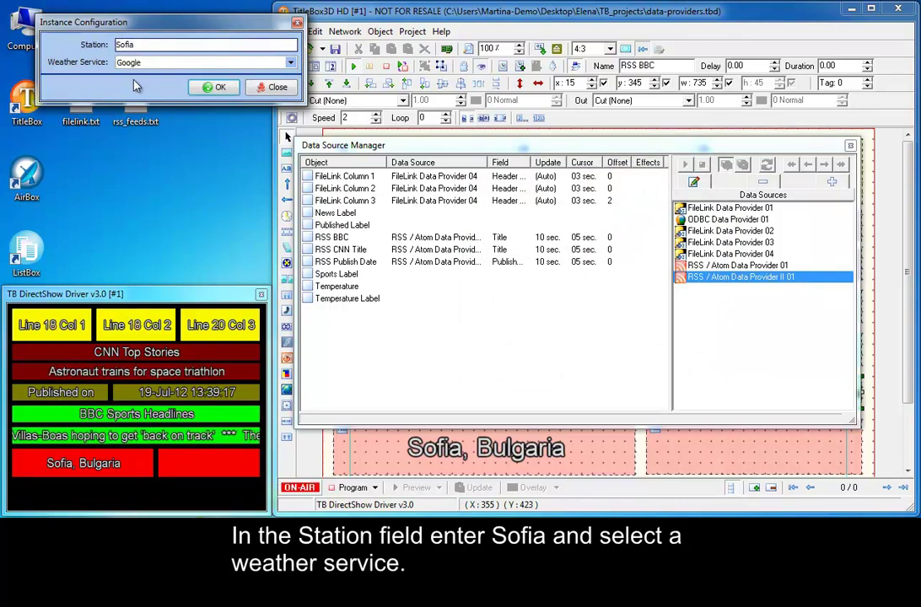
pyautogui.click(215, 87)
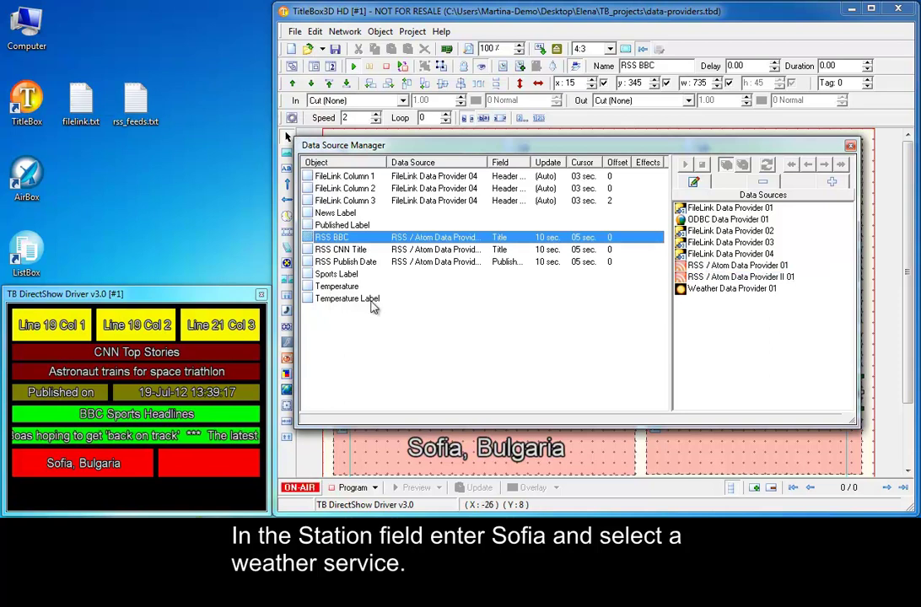
pyautogui.click(354, 298)
pyautogui.click(337, 286)
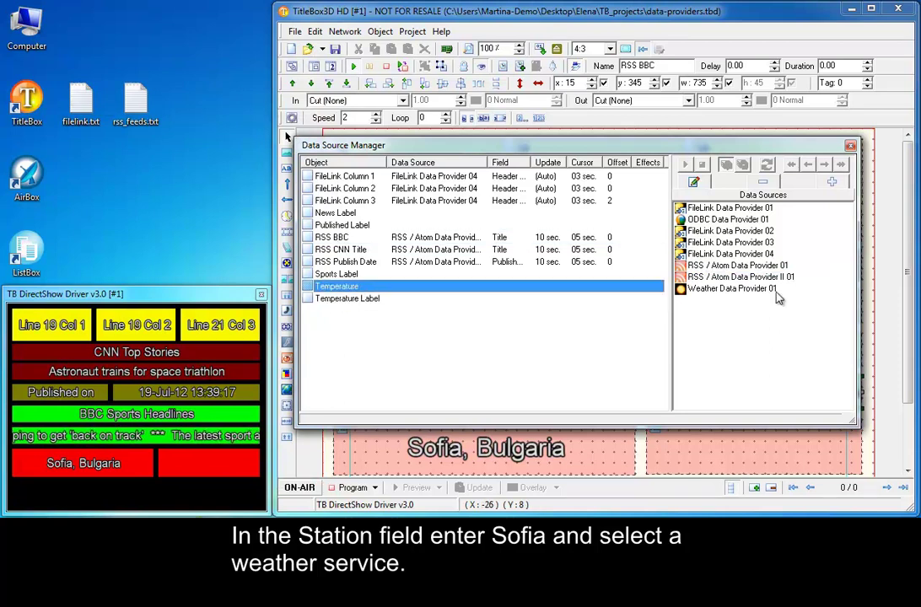
# Attach Weather Data Provider 01 to Temperature, updating every 60 sec, linked to TemperatureC.
pyautogui.moveTo(773, 290); pyautogui.dragTo(389, 287)
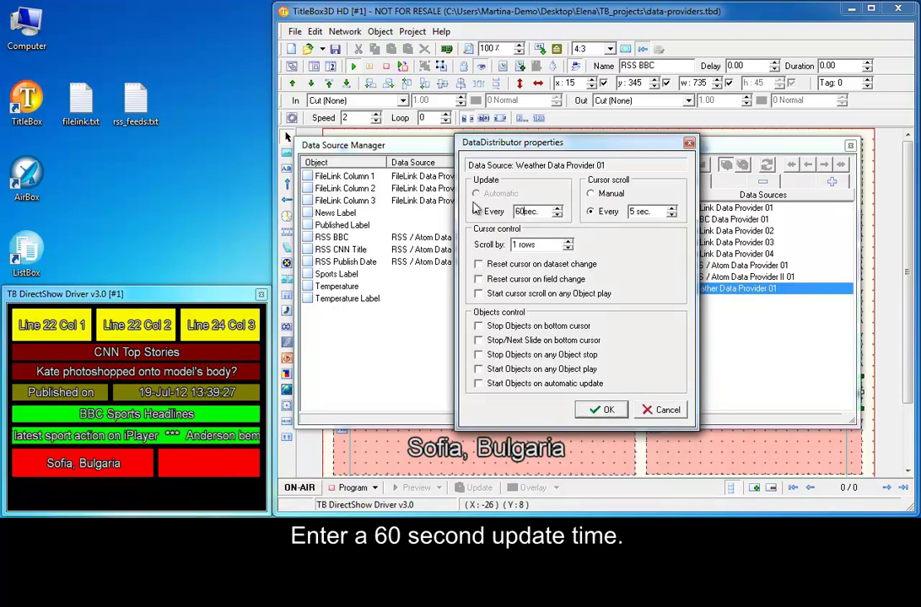
pyautogui.click(475, 211)
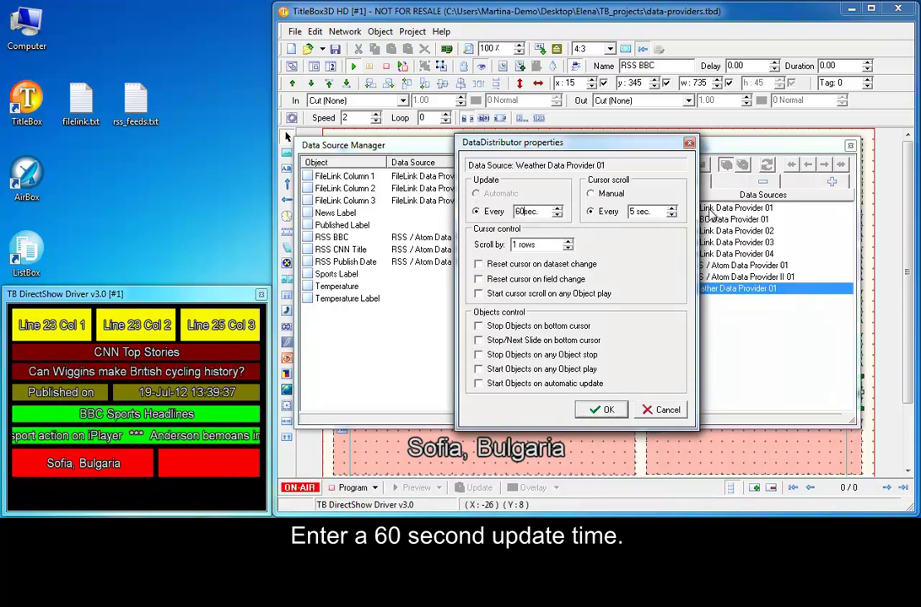
pyautogui.click(605, 410)
pyautogui.click(617, 237)
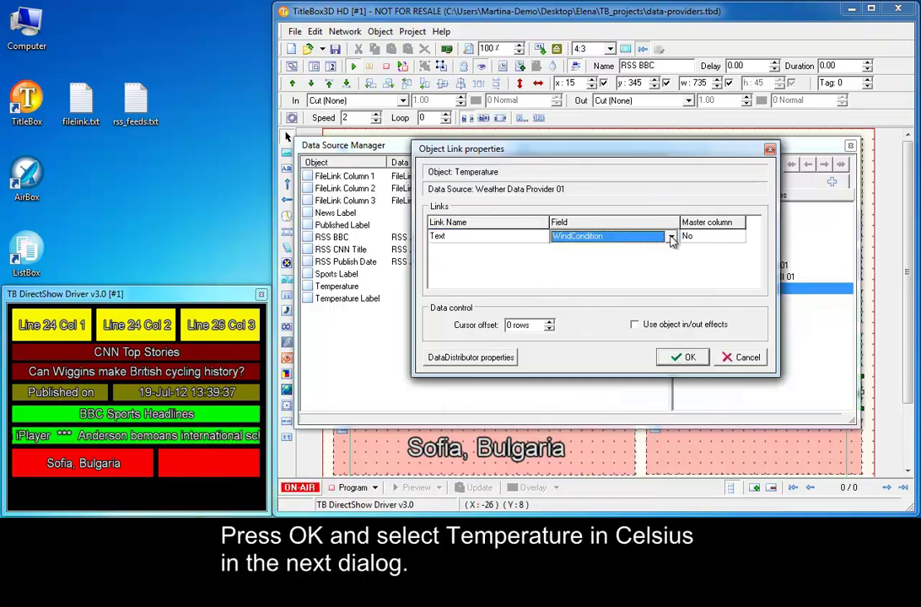
pyautogui.click(671, 238)
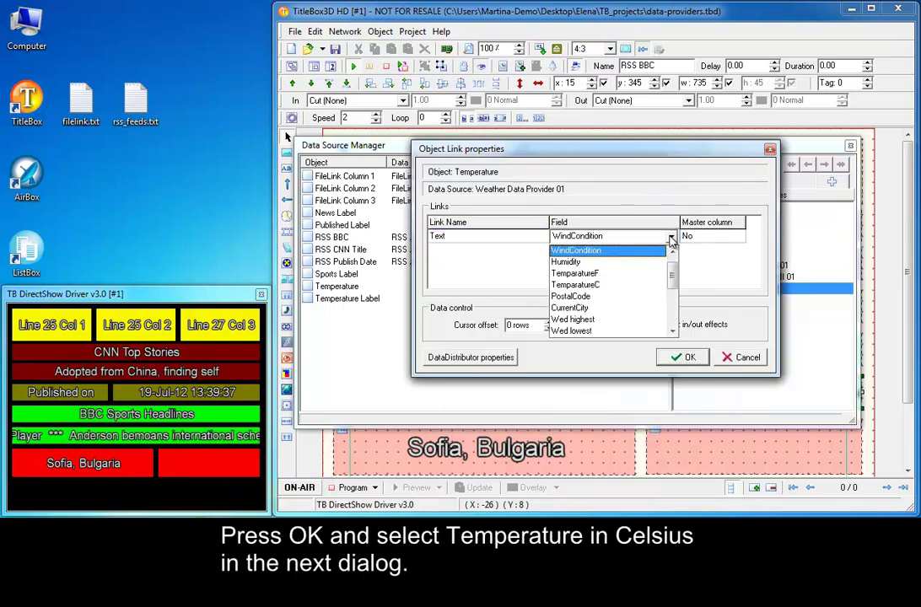
pyautogui.click(573, 286)
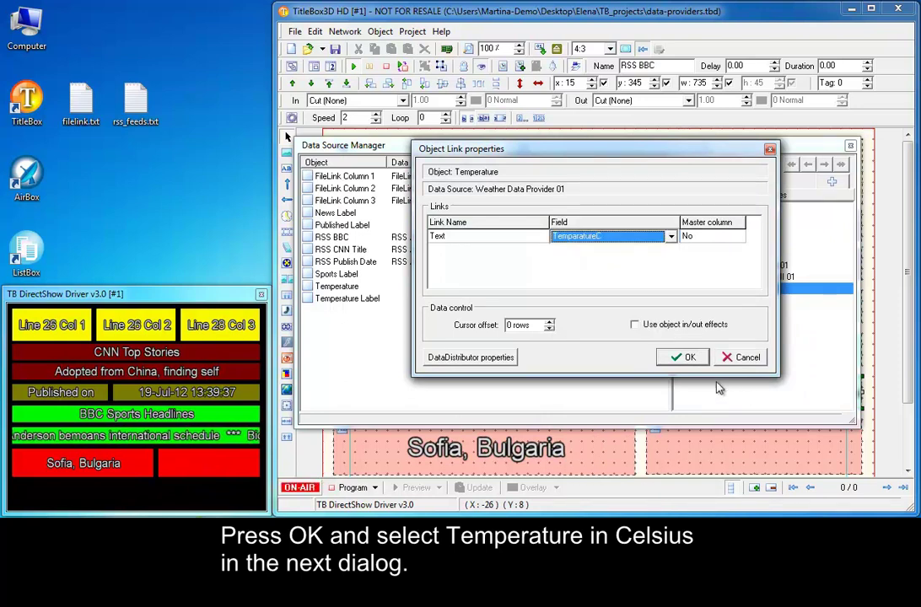
pyautogui.click(686, 356)
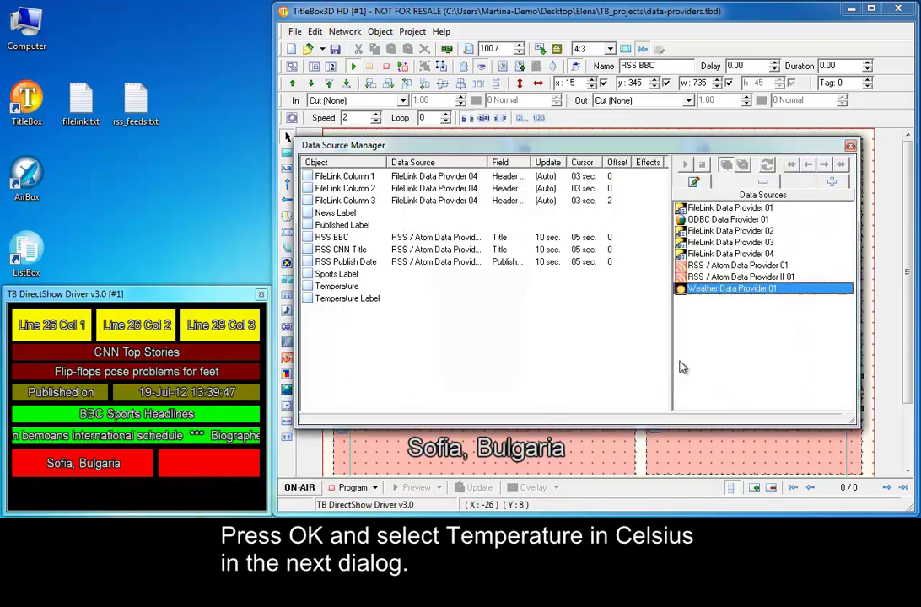
pyautogui.click(850, 146)
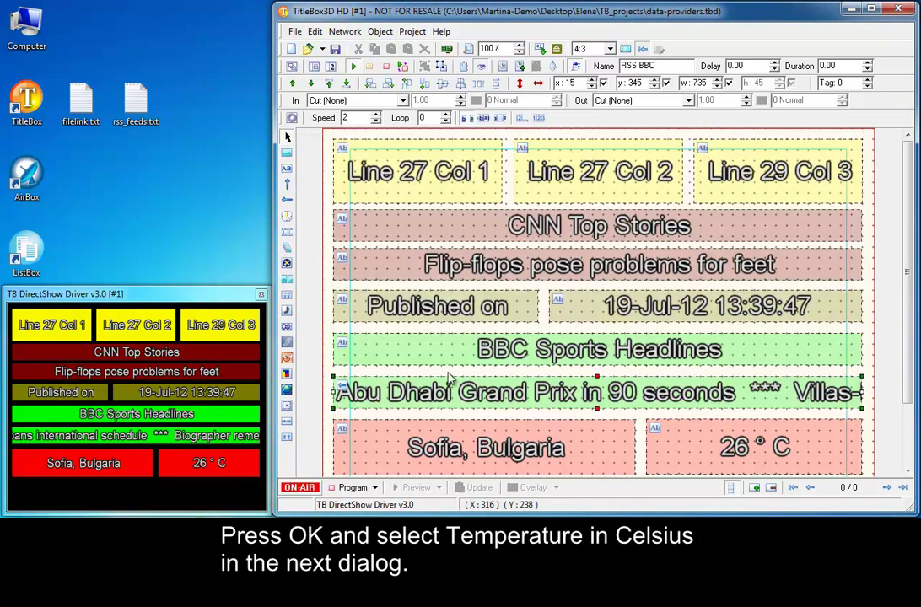